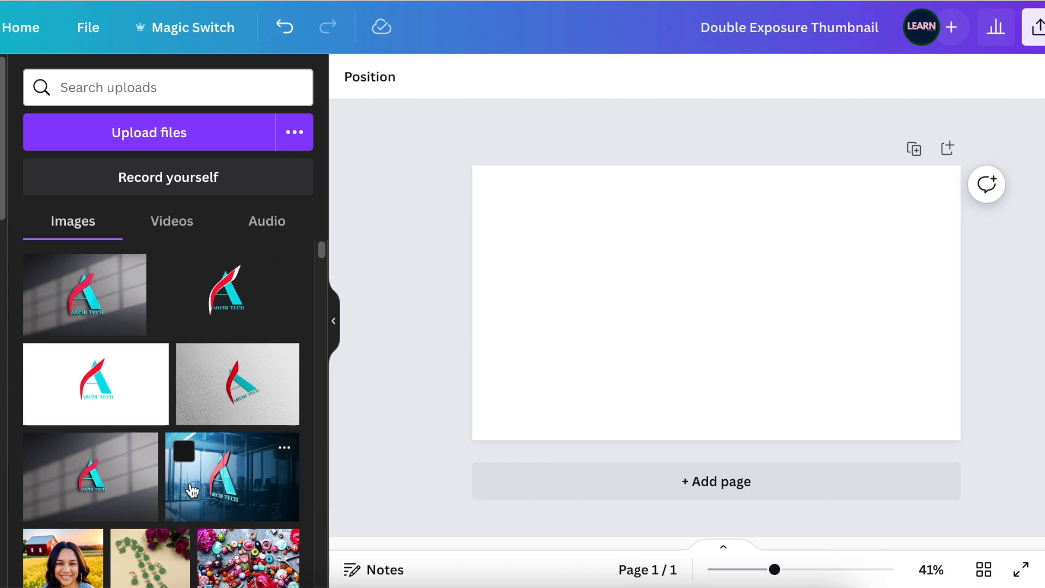
- Add the uploaded head-and-shoulders portrait of the man in the dark shirt, centred on the page at full page height
scroll(192, 490, down, 6)
scroll(223, 429, down, 10)
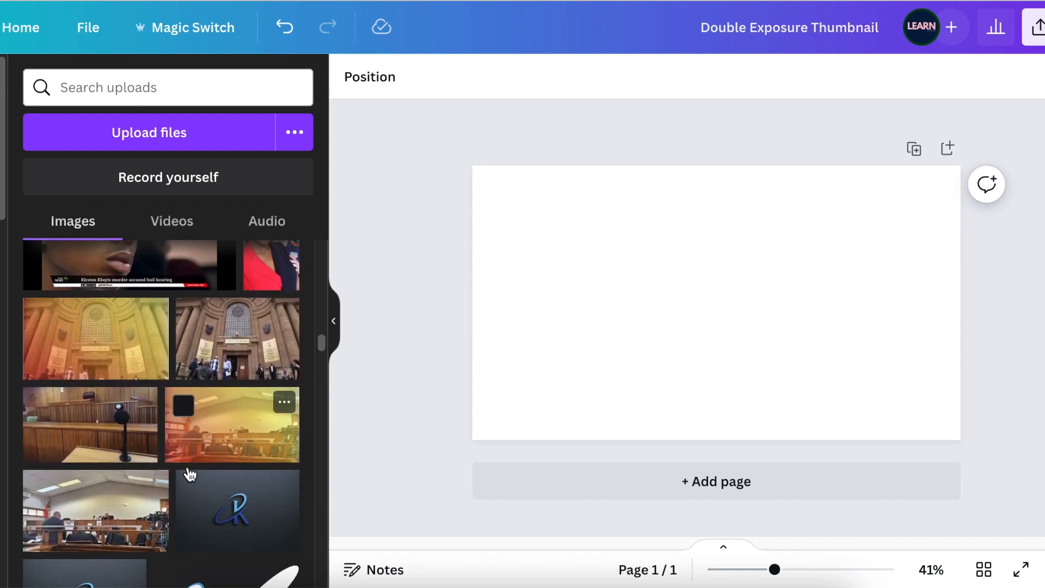
scroll(189, 475, down, 10)
scroll(196, 498, down, 10)
scroll(196, 523, down, 10)
scroll(196, 521, down, 10)
scroll(196, 520, down, 10)
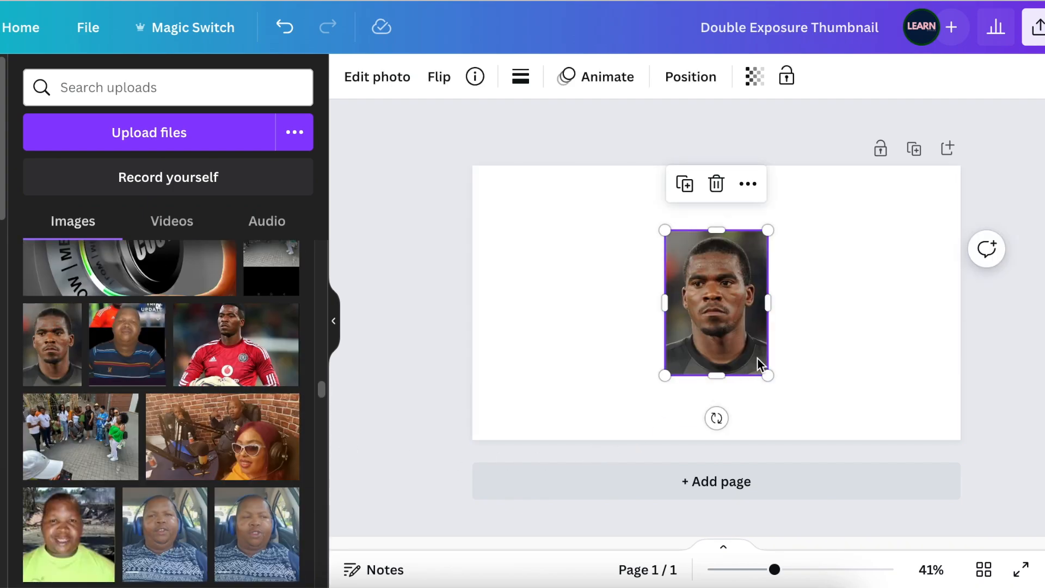
drag(758, 357, 816, 442)
drag(775, 359, 775, 360)
click(870, 400)
click(762, 364)
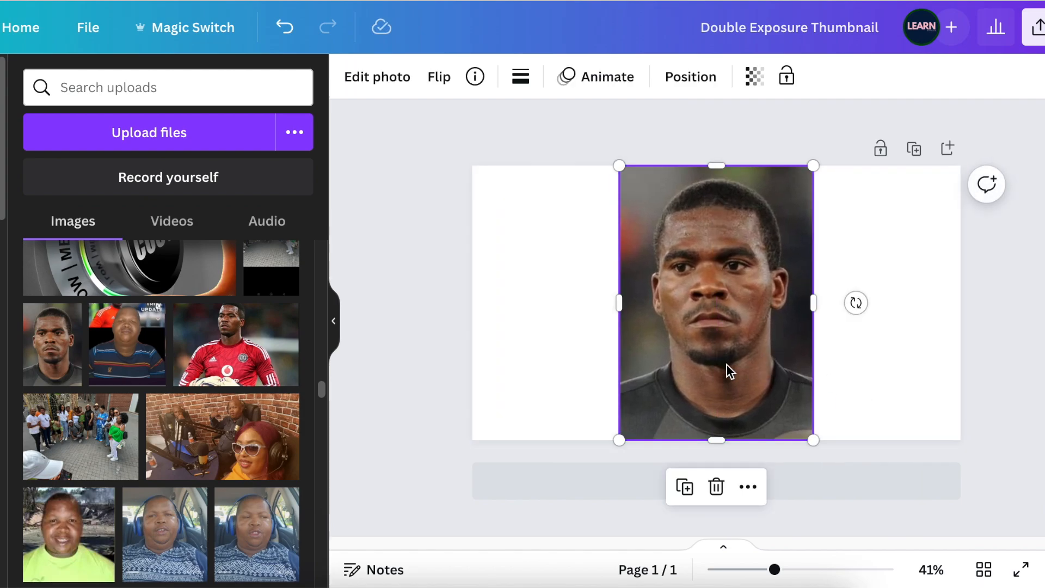
- Remove the background from the portrait photo with BG Remover
click(376, 87)
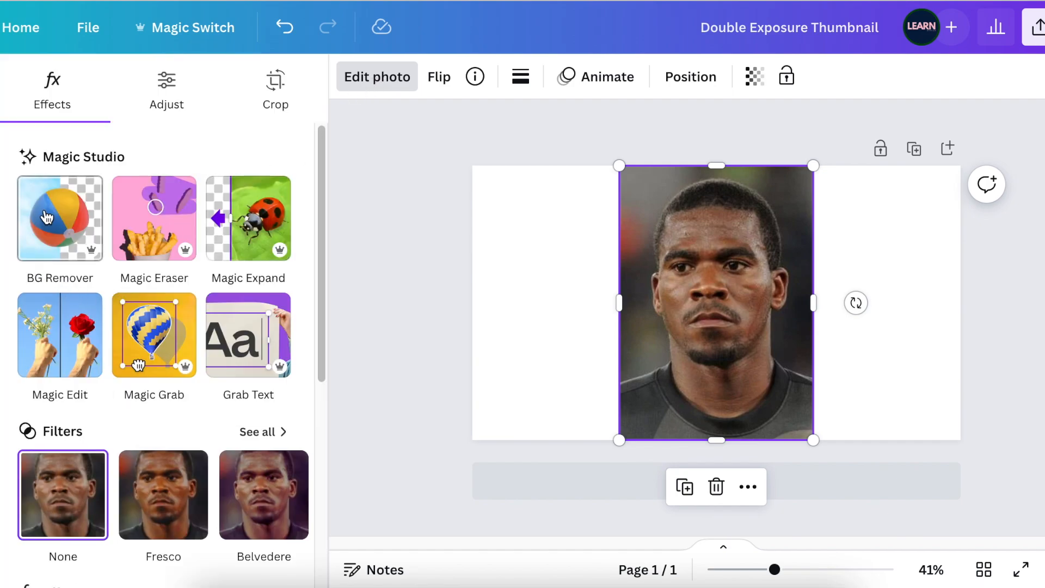
click(50, 218)
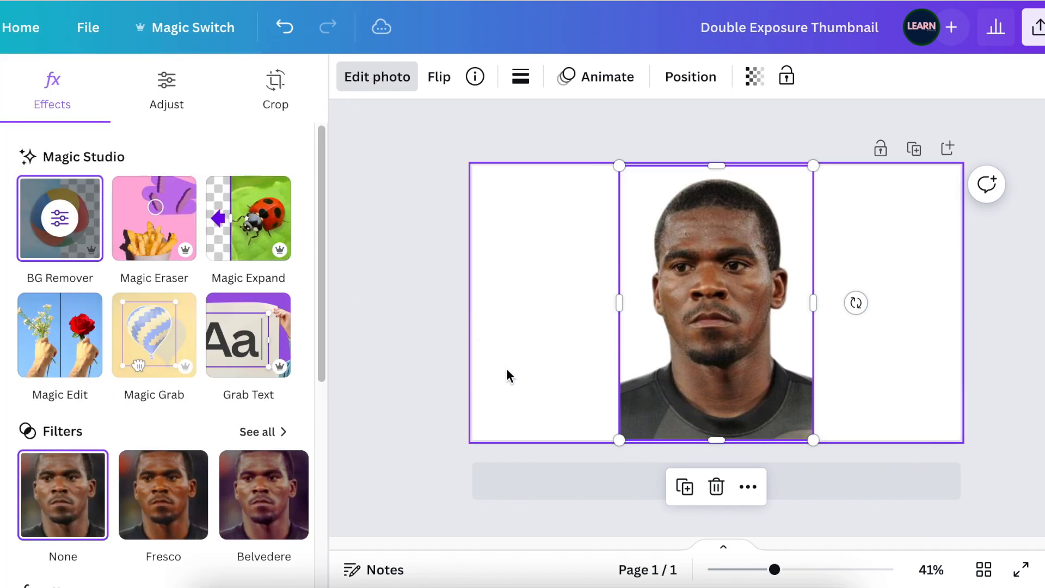
click(528, 384)
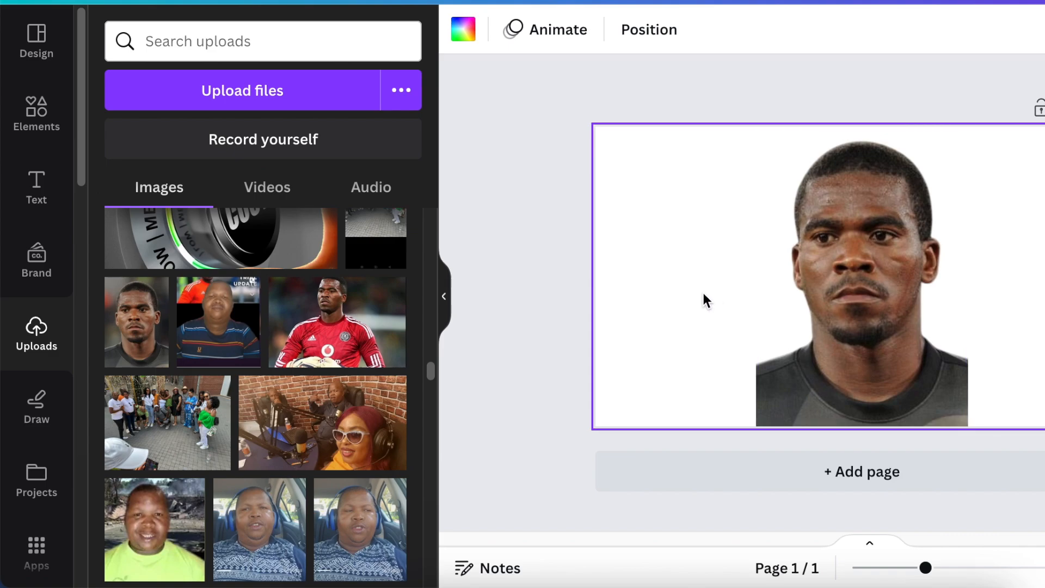
- Add the recently used white circle gradient shadow element to the page
click(52, 127)
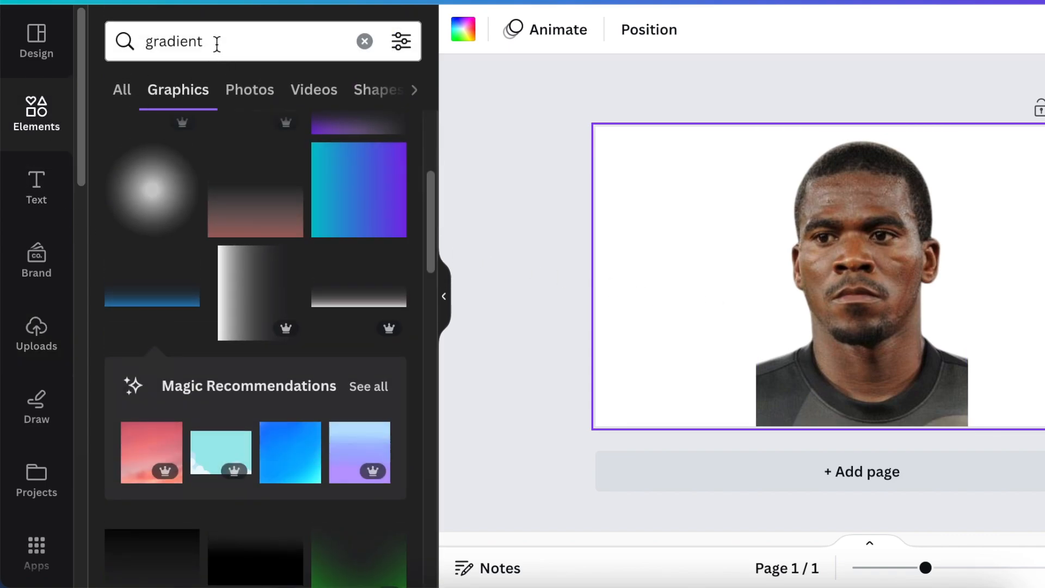
click(416, 92)
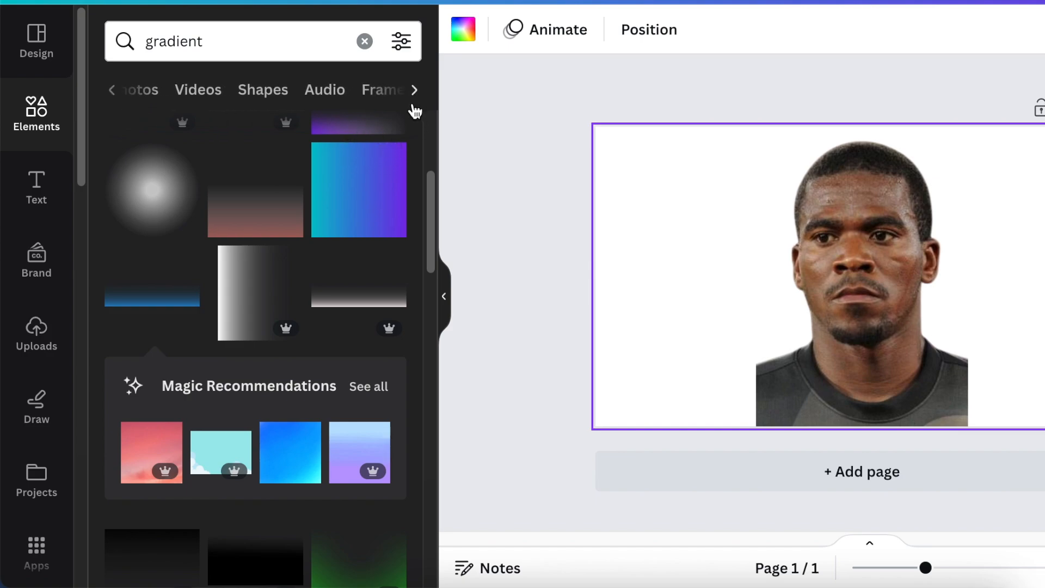
scroll(336, 137, up, 5)
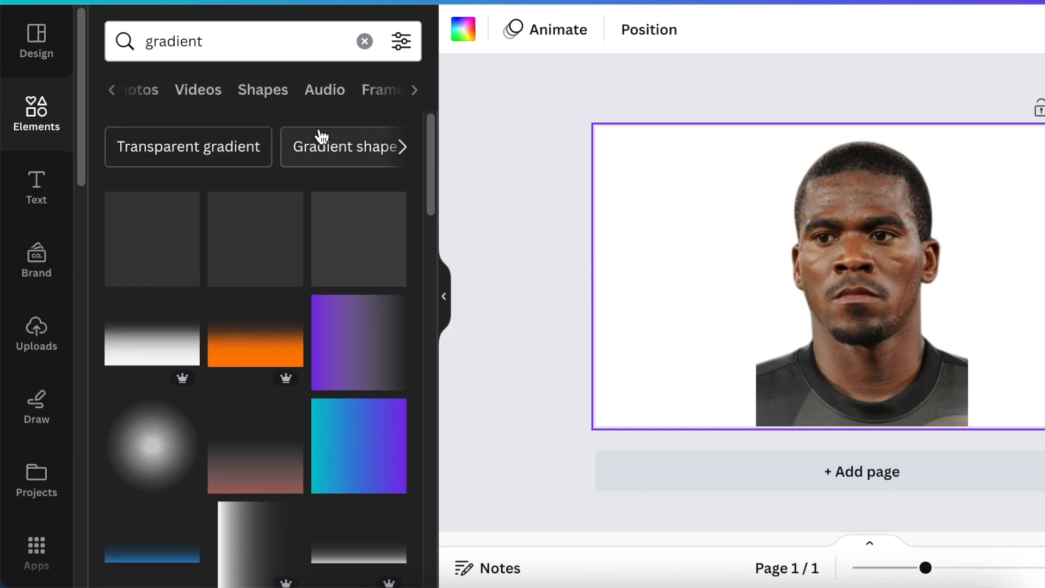
click(68, 130)
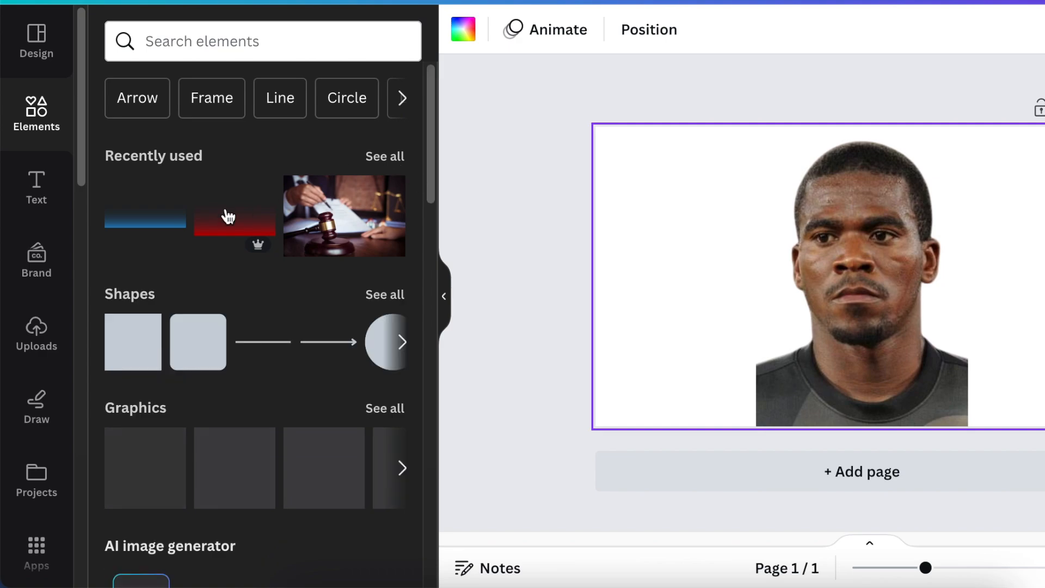
scroll(193, 234, right, 3)
click(299, 194)
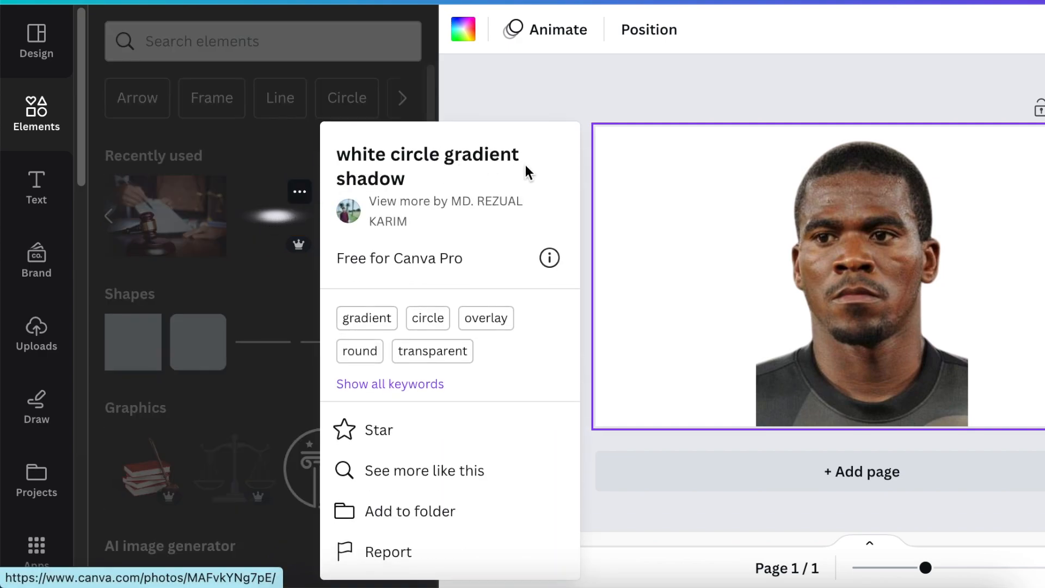
click(271, 224)
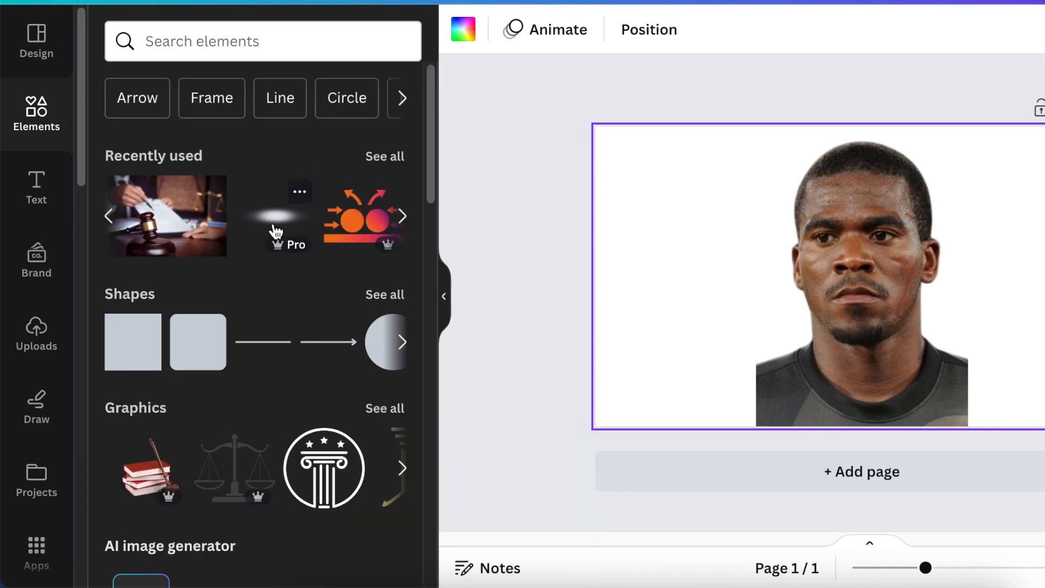
click(276, 229)
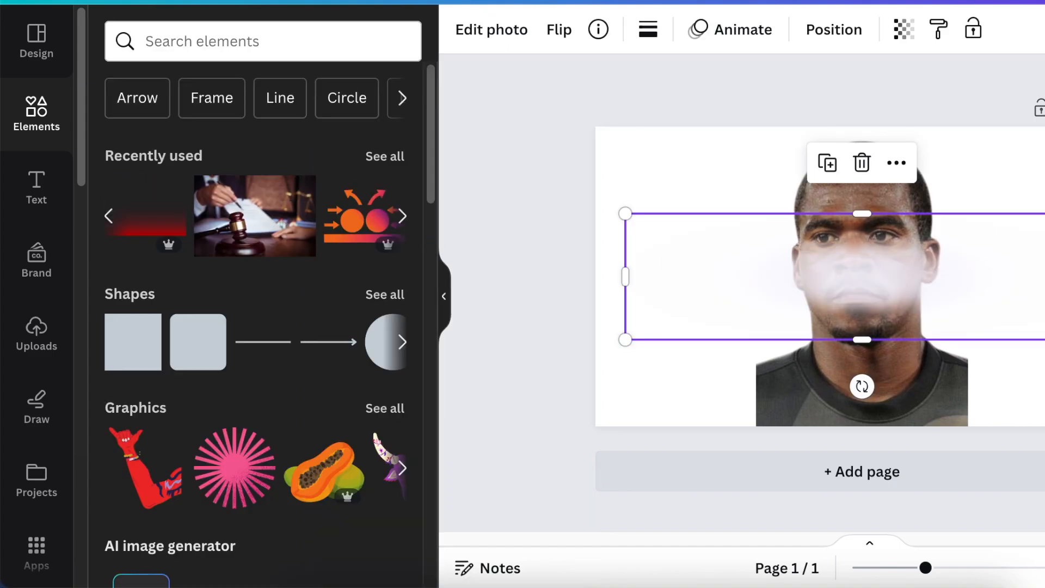
- Rotate the white gradient upright, scale it down to about page height and place it over the portrait's left-hand shoulder edge
drag(1044, 278, 1006, 277)
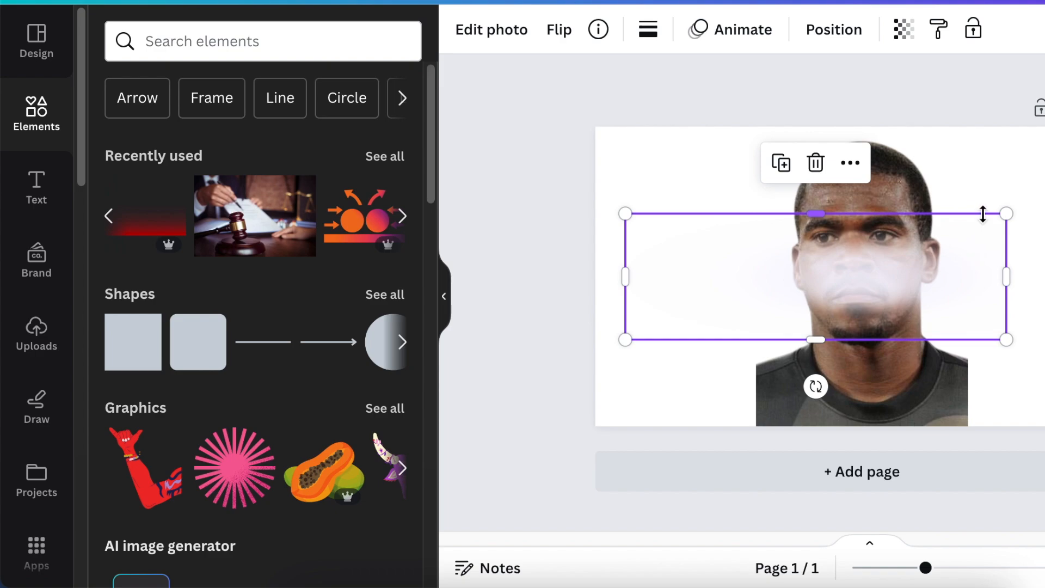
click(829, 386)
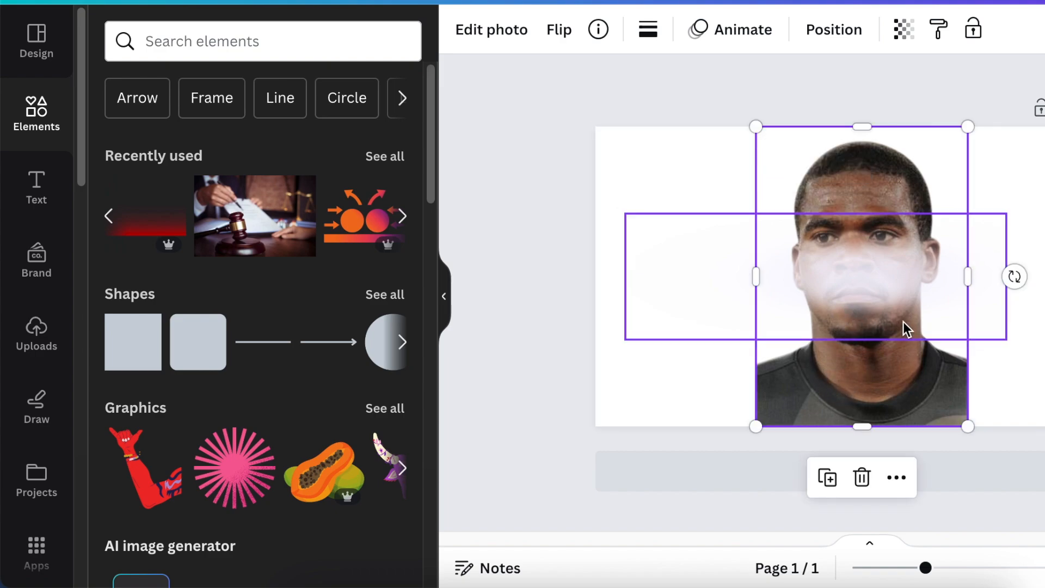
click(982, 291)
drag(816, 387, 522, 275)
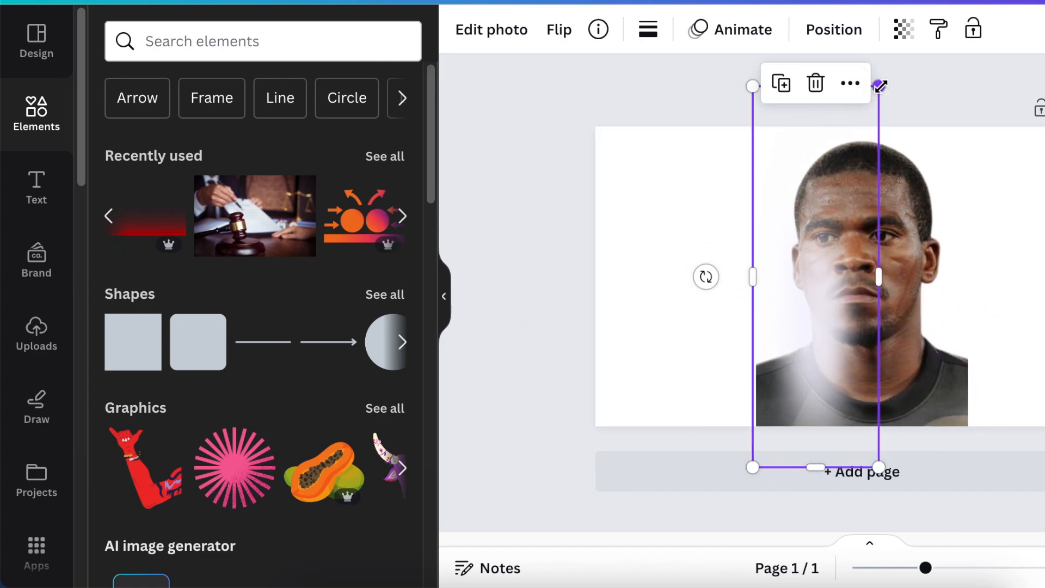
drag(880, 85, 865, 127)
drag(865, 466, 852, 427)
drag(809, 396, 769, 475)
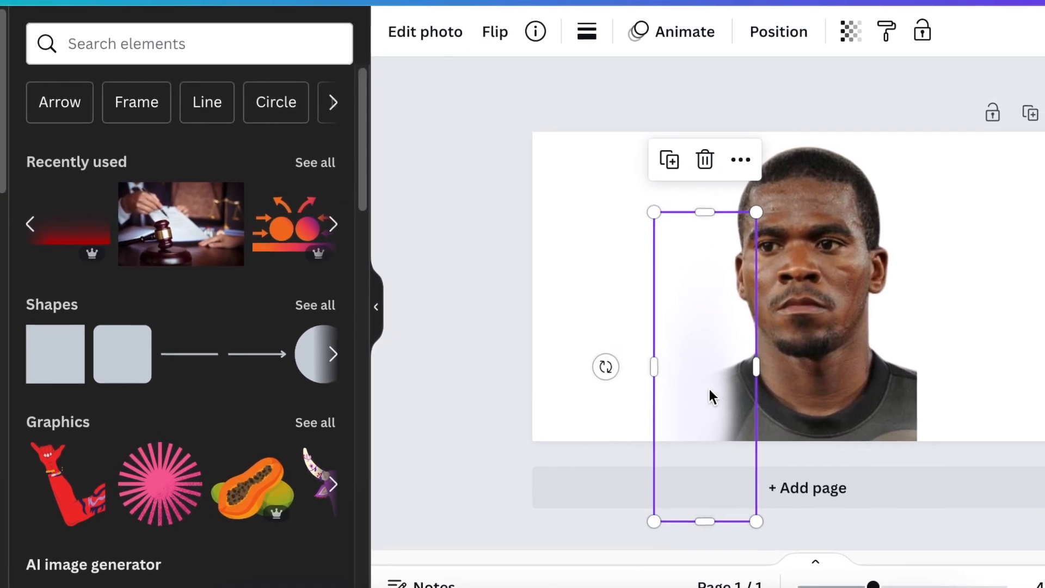
- Duplicate the white gradient and place the copy over the portrait's right-hand shoulder edge
click(566, 173)
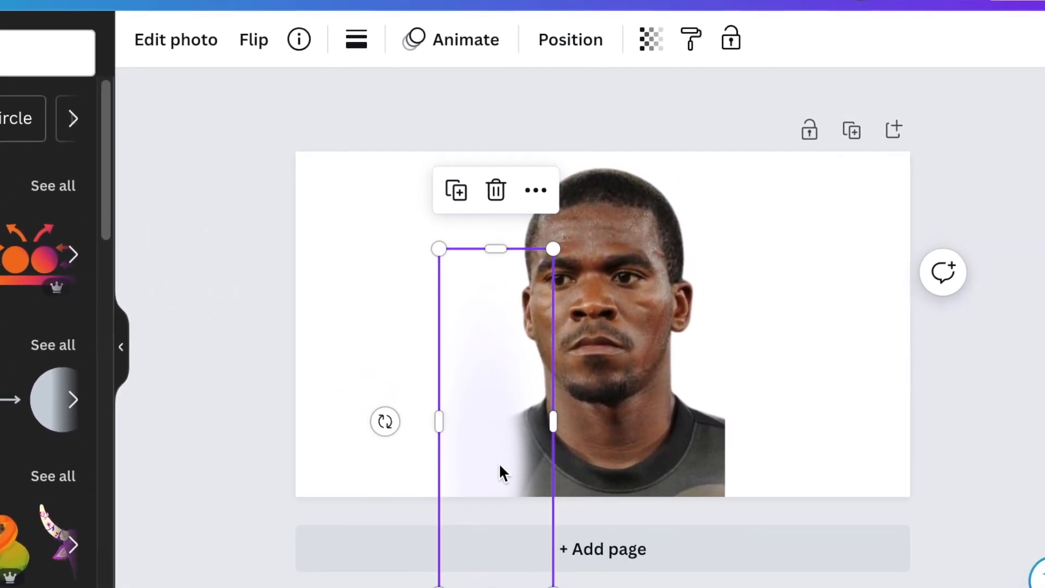
drag(659, 441, 759, 445)
drag(576, 495, 658, 492)
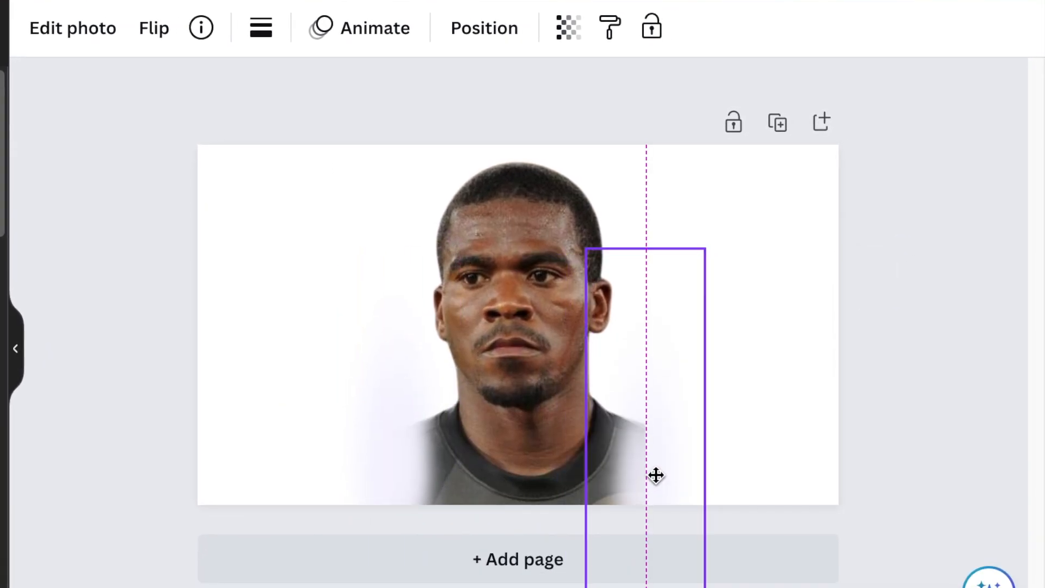
click(605, 187)
drag(833, 495, 661, 519)
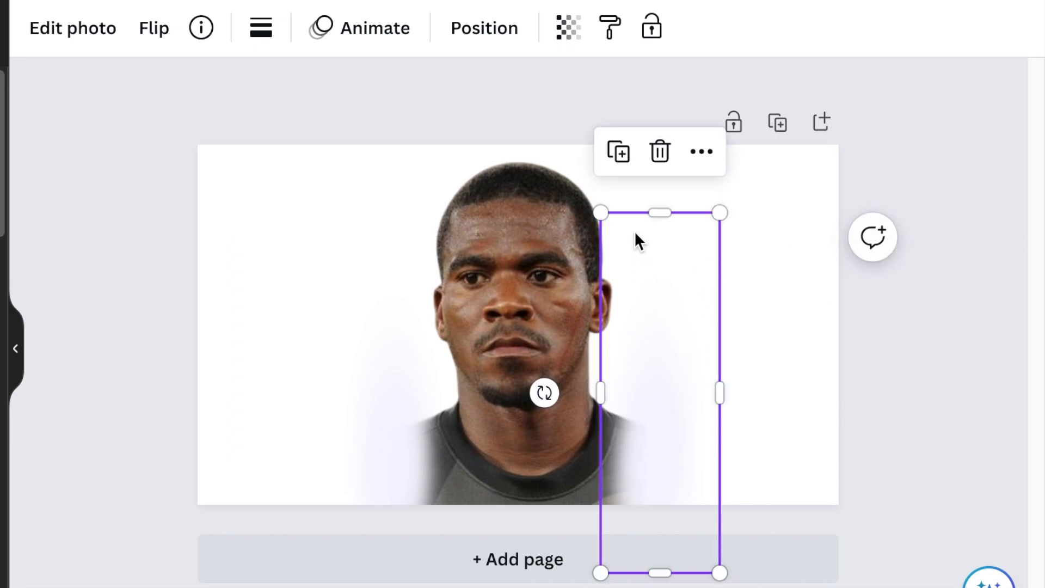
- Make further copies of the white gradient and place them side by side over the portrait's mouth, chin and neck
click(621, 158)
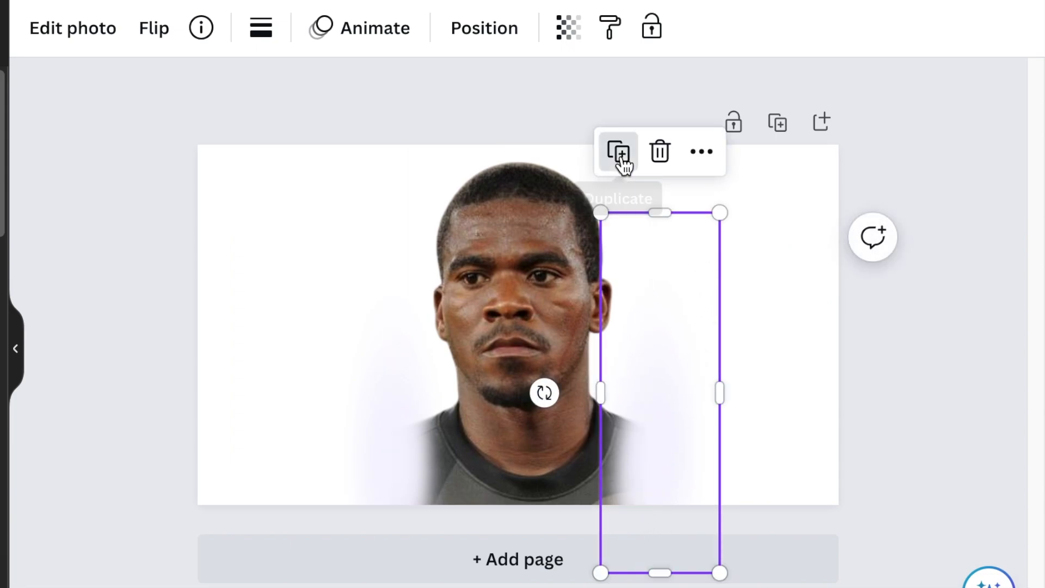
drag(707, 423, 524, 395)
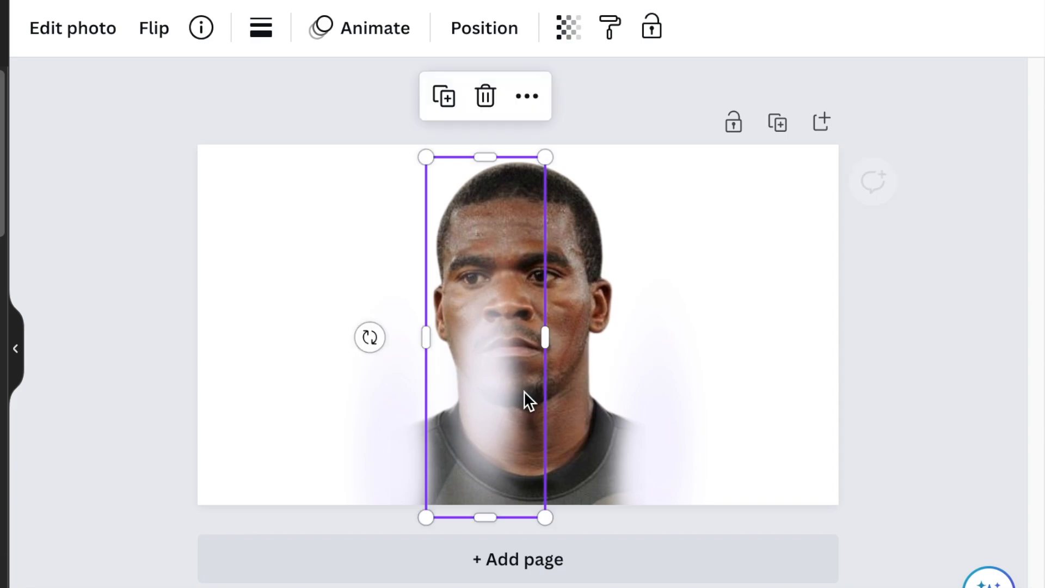
click(442, 98)
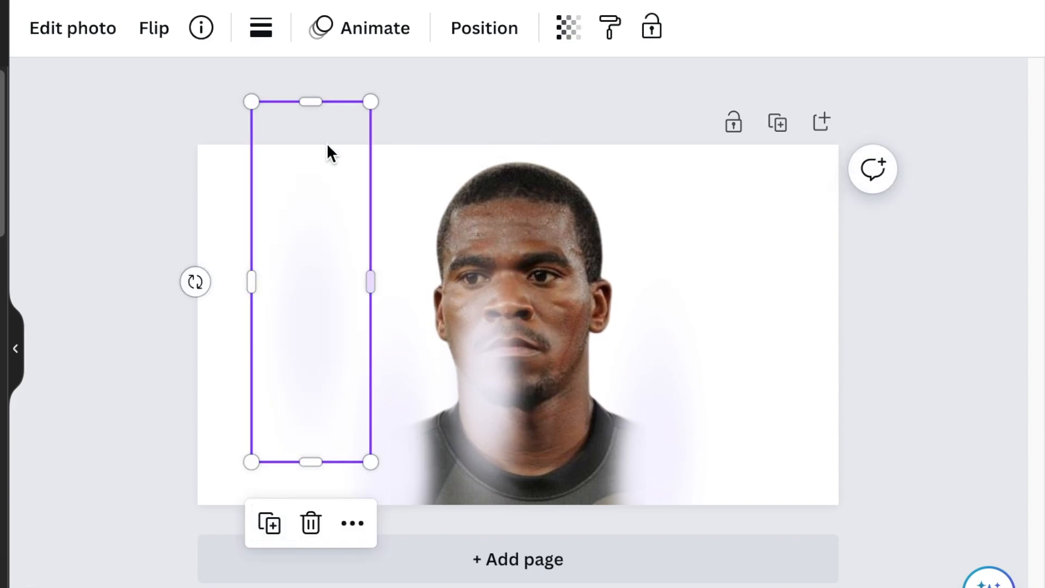
drag(327, 152, 521, 282)
click(485, 116)
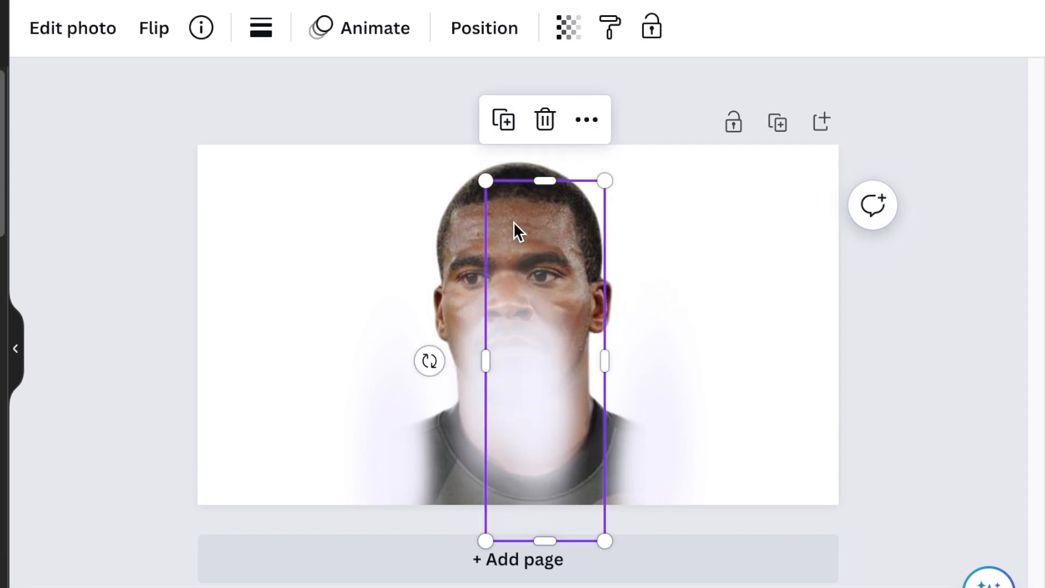
- Duplicate the white gradient once more and place the copy over the lower neck and chest to fade them out
click(504, 120)
drag(579, 436, 535, 457)
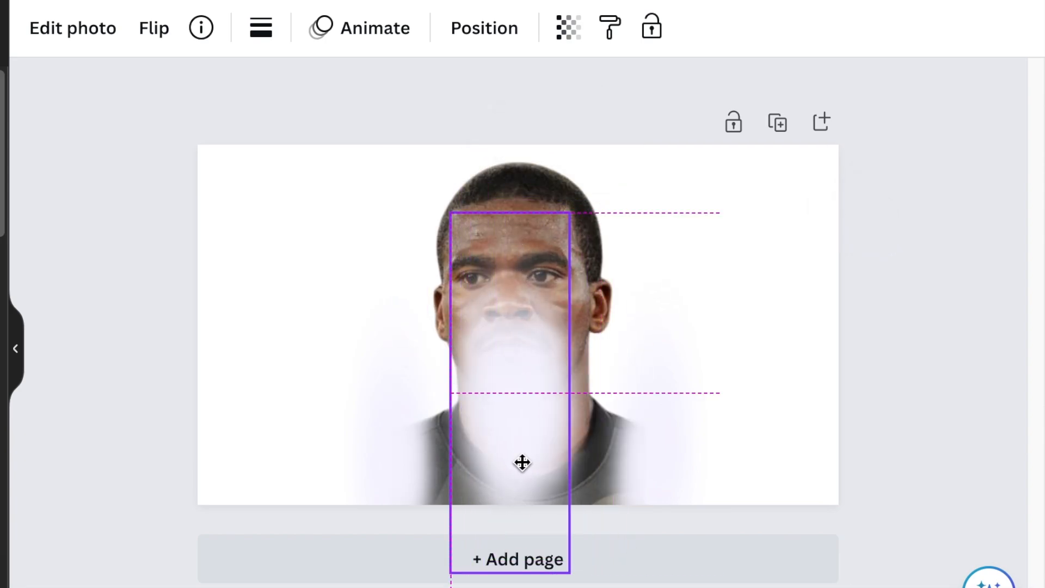
drag(534, 457, 518, 465)
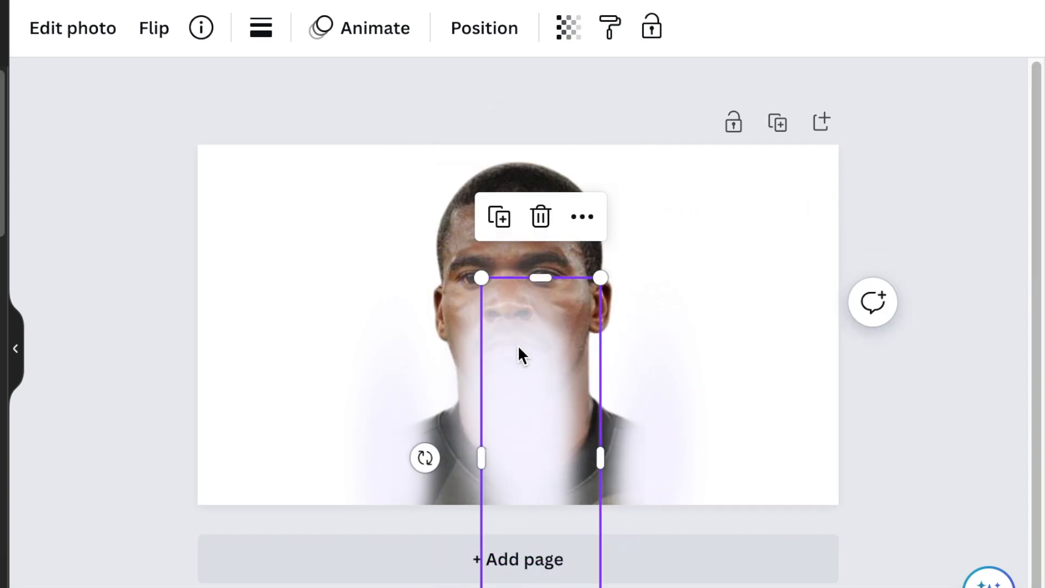
drag(518, 345, 521, 354)
drag(469, 416, 469, 432)
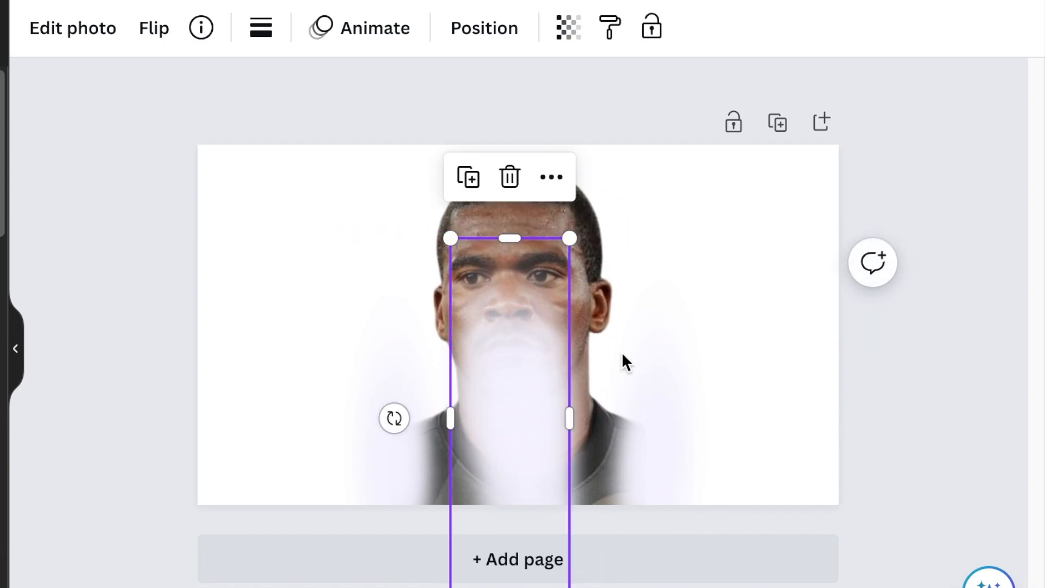
click(788, 274)
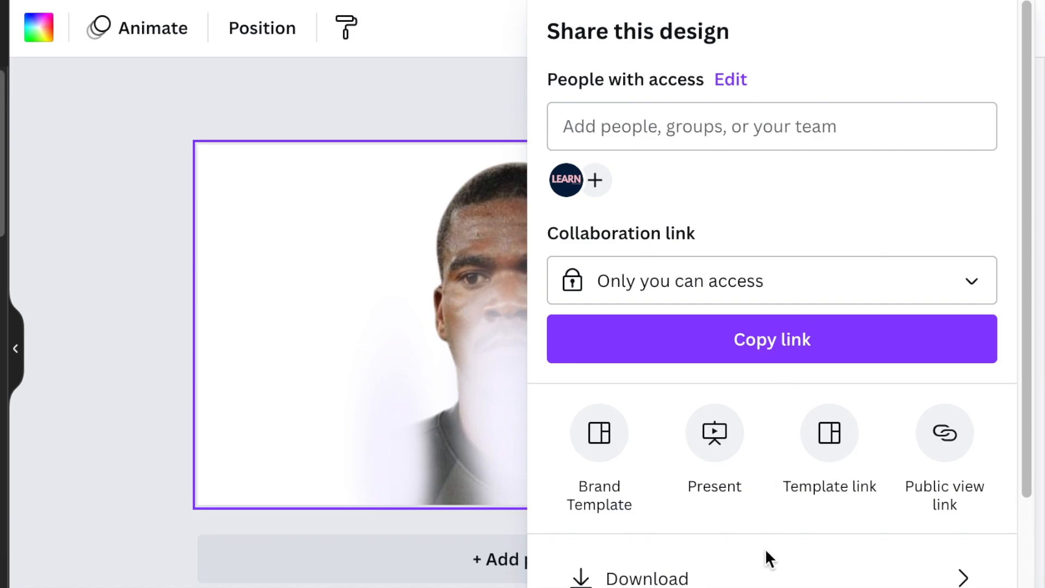
- Download the faded portrait design as a PNG at size 1 and add the exported image to the uploads
click(781, 579)
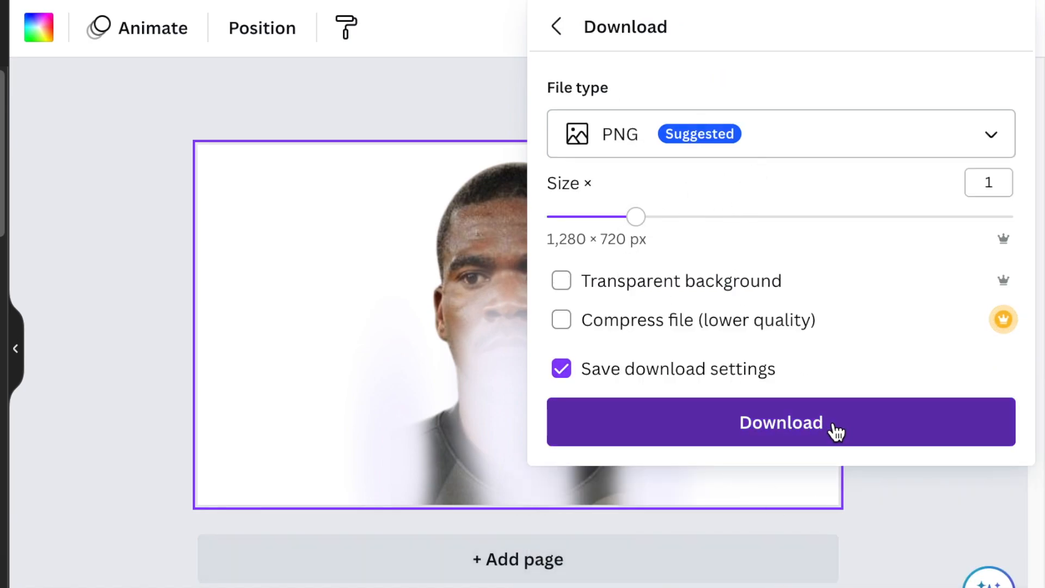
click(831, 426)
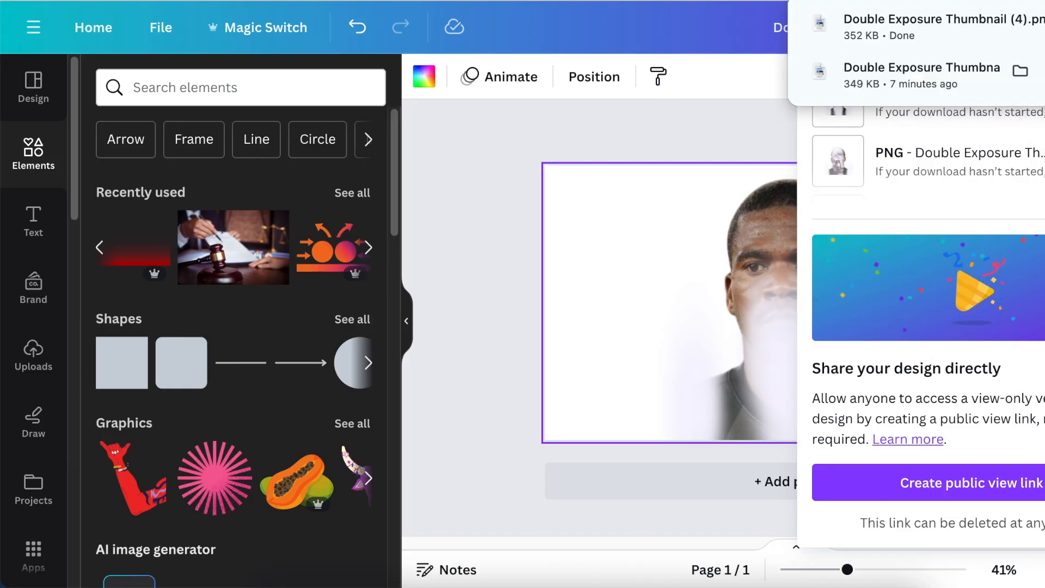
drag(322, 290, 327, 294)
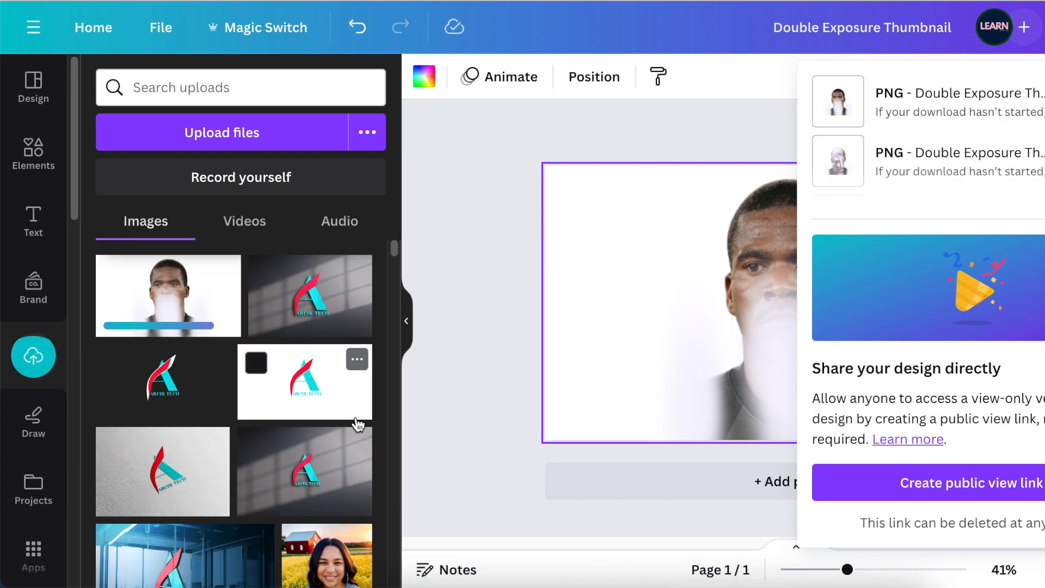
click(498, 393)
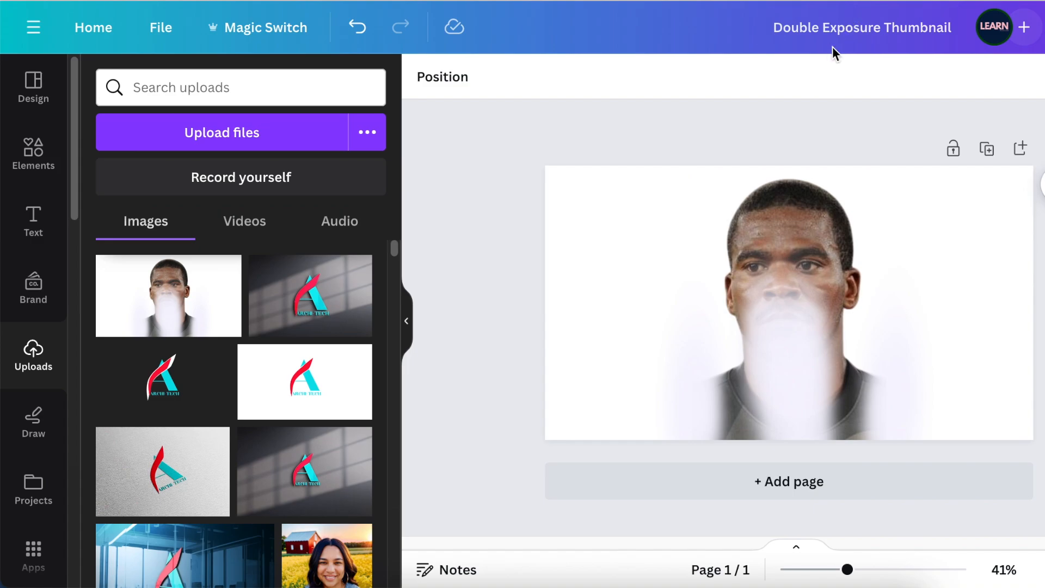
- Add the recently used gavel photo at full page height, crop its sides and position it over the portrait
click(47, 162)
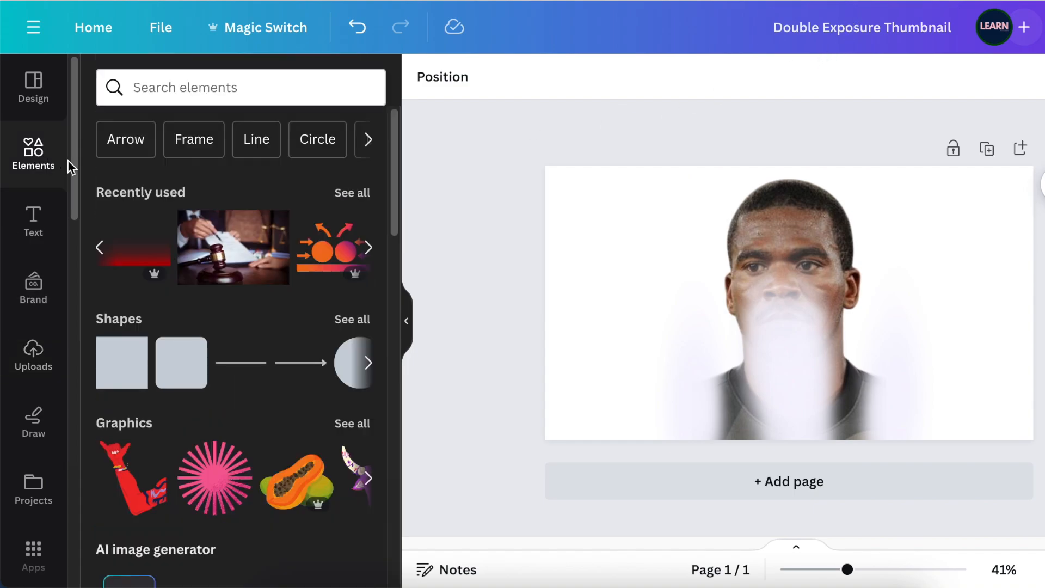
click(231, 263)
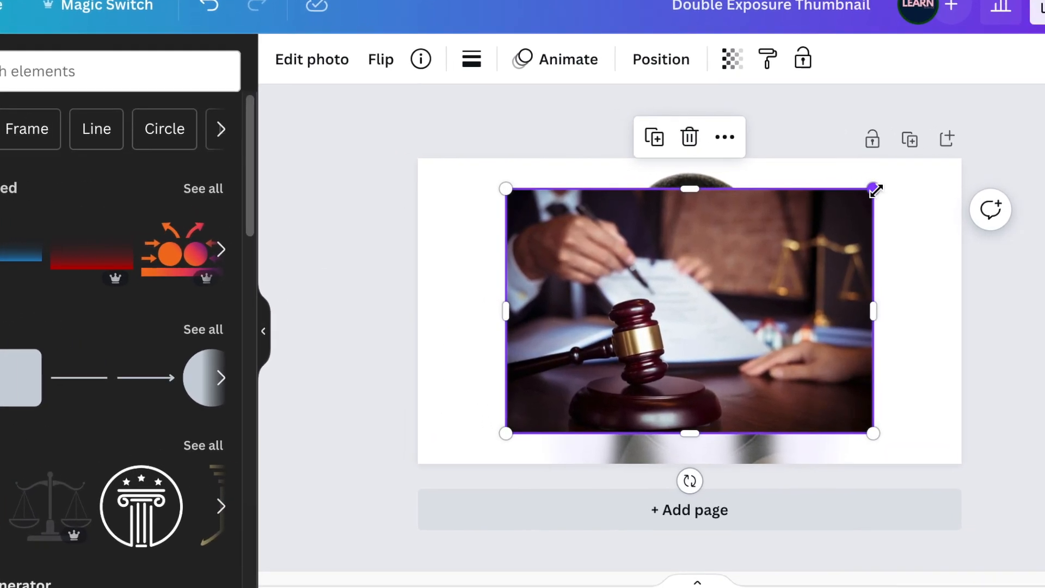
drag(921, 191, 958, 166)
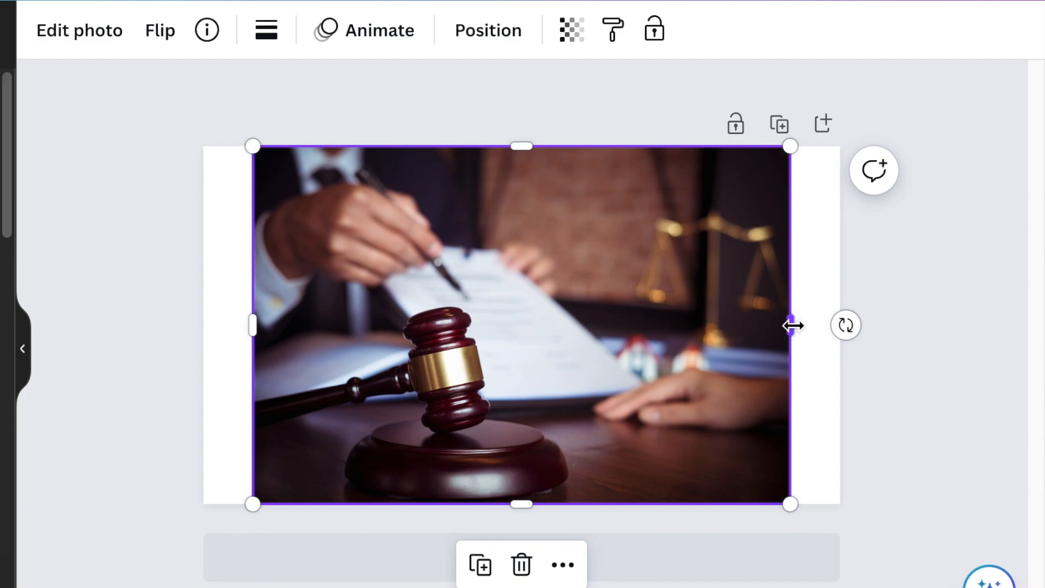
drag(793, 325, 603, 325)
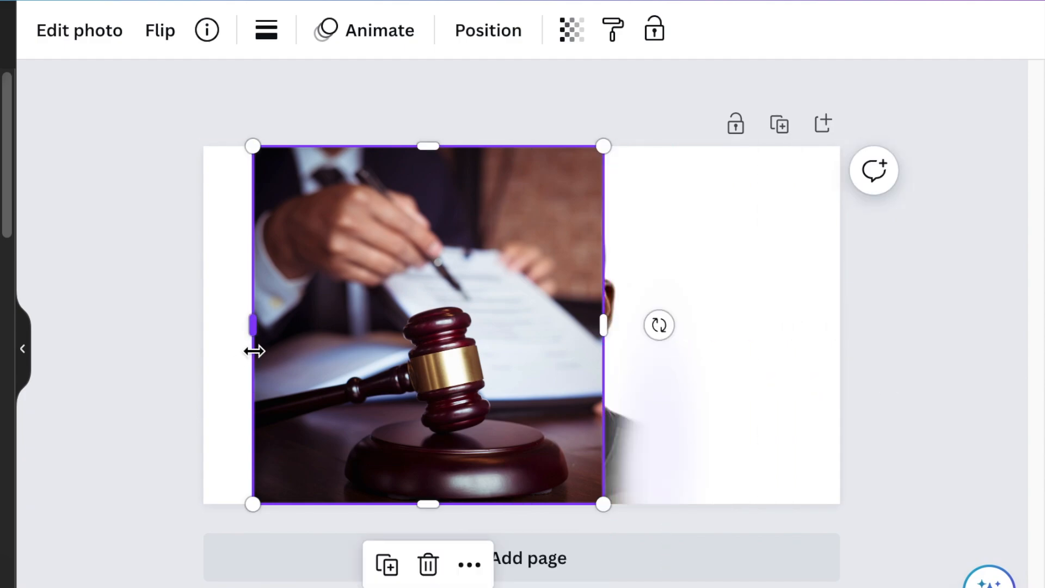
drag(262, 335, 327, 334)
drag(452, 392, 475, 388)
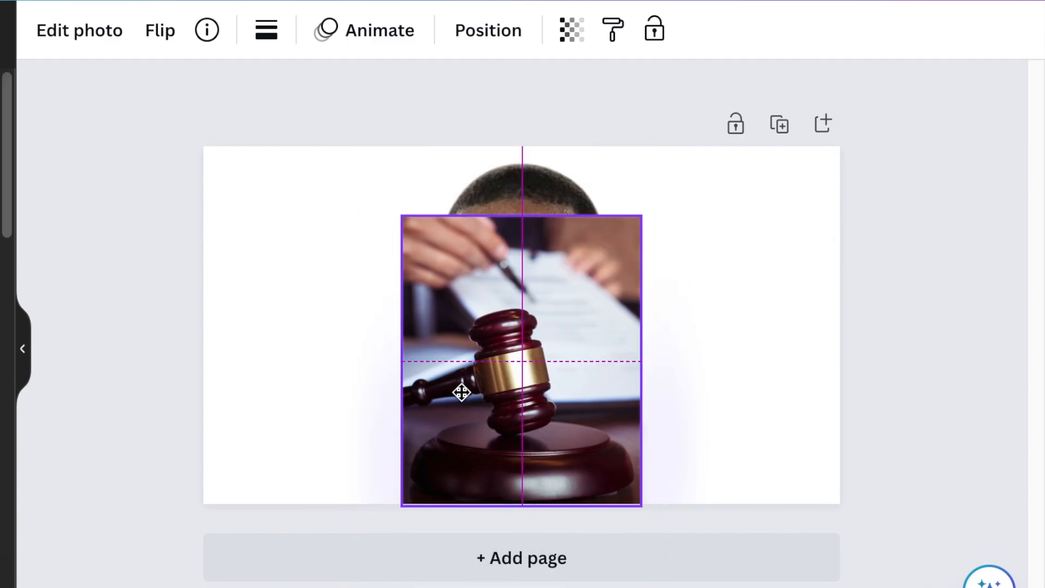
- Scale down and reposition the gavel photo over the lower face, and delete the portrait and its white gradients behind it
drag(462, 391, 468, 387)
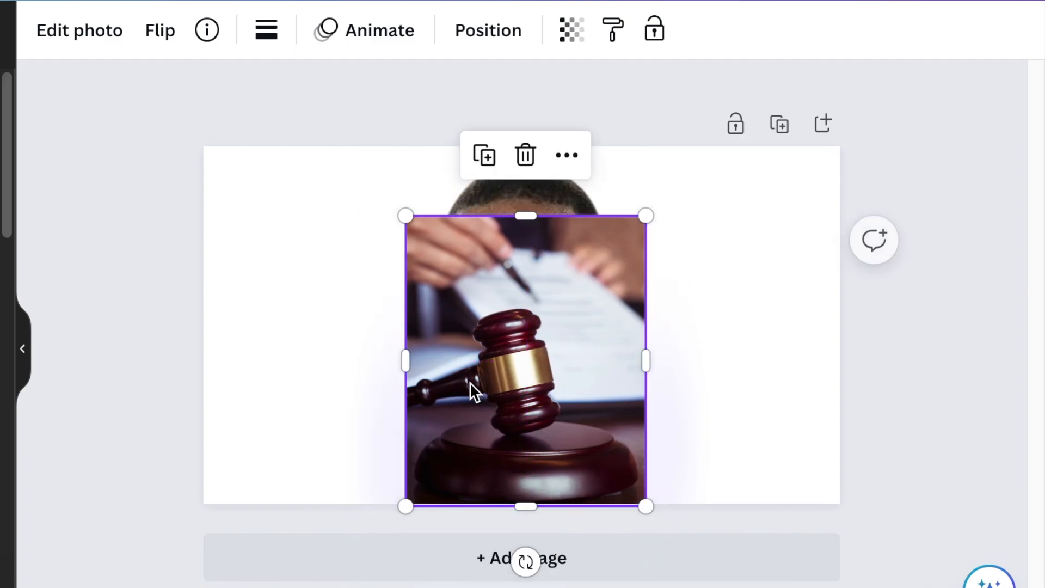
click(282, 364)
drag(762, 188, 763, 192)
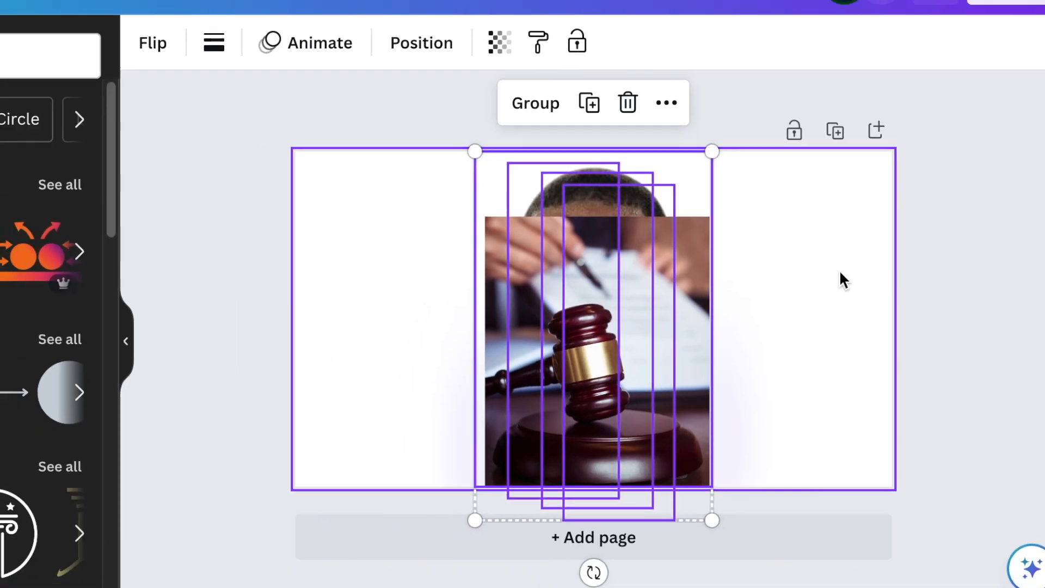
key(Delete)
click(655, 394)
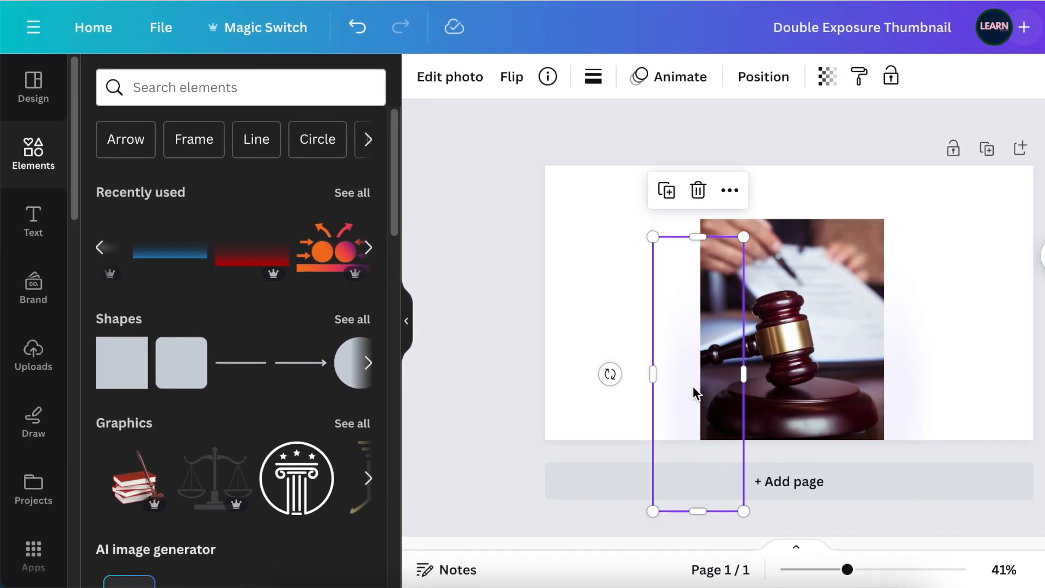
- Add the recently used Blue Gradient Background, rotate it upright, scale it to page height and place it over the gavel photo's left edge
click(193, 225)
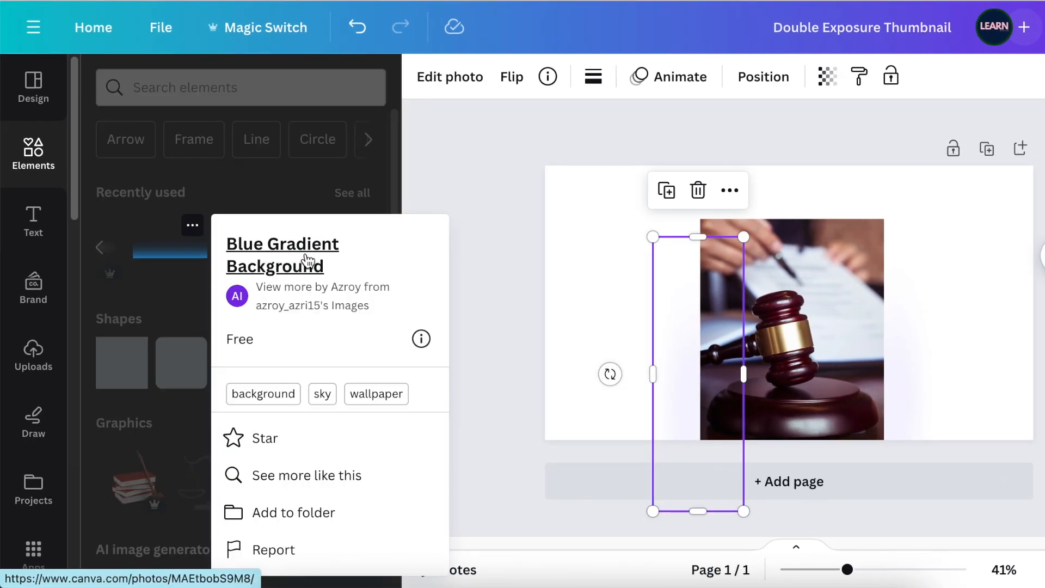
click(184, 257)
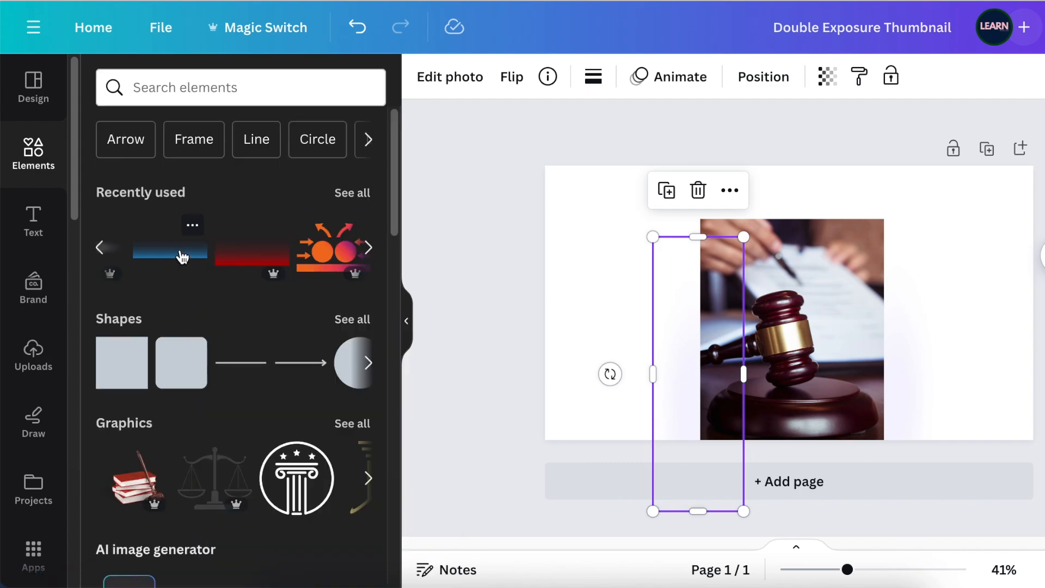
click(184, 257)
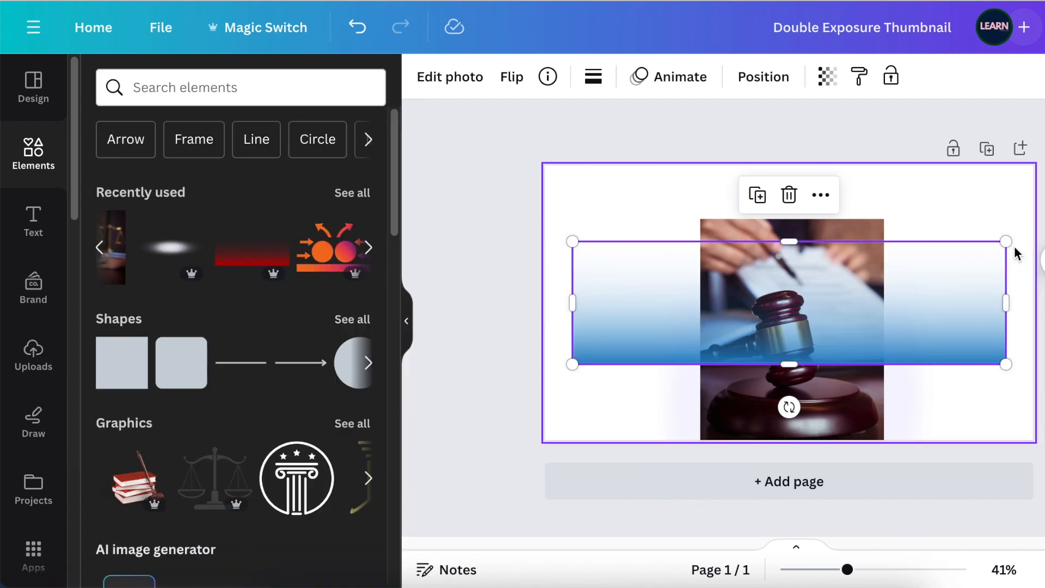
drag(789, 406, 562, 303)
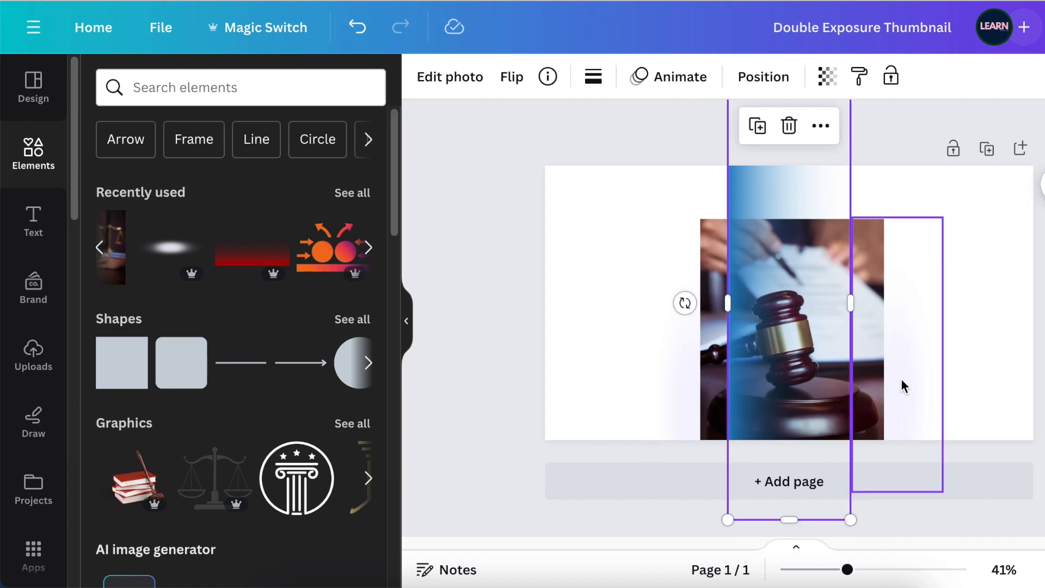
drag(850, 519, 774, 441)
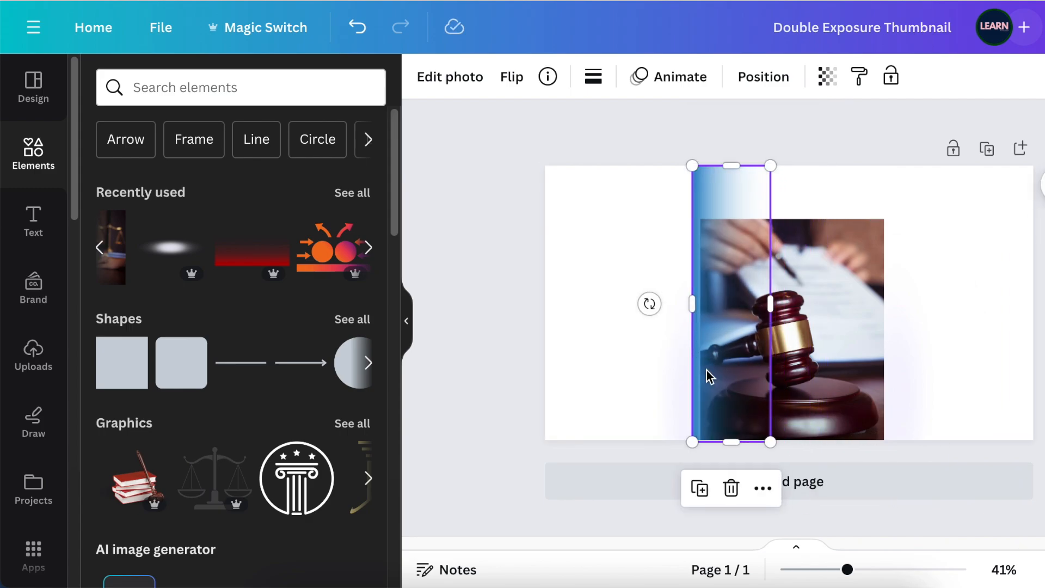
- Apply a custom Duotone effect to the blue gradient with both highlights and shadows set to white, #FFFFFF
click(450, 79)
drag(398, 269, 399, 478)
click(358, 312)
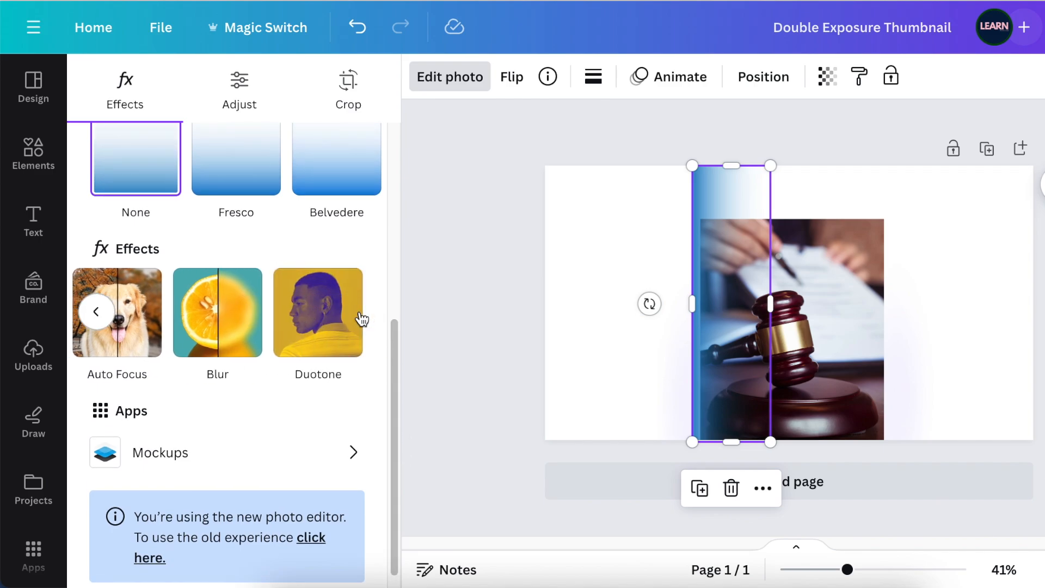
click(329, 320)
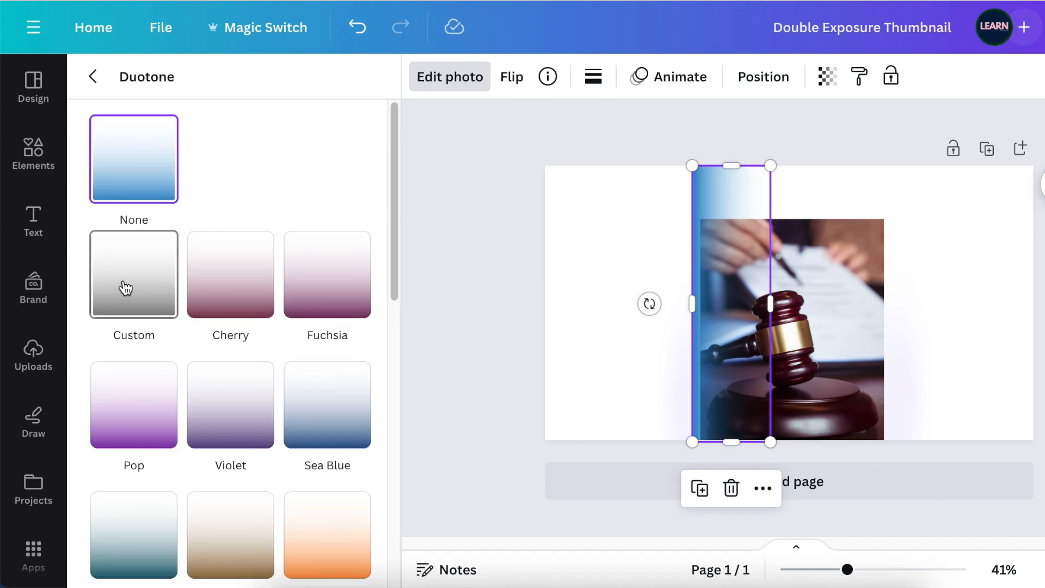
click(126, 287)
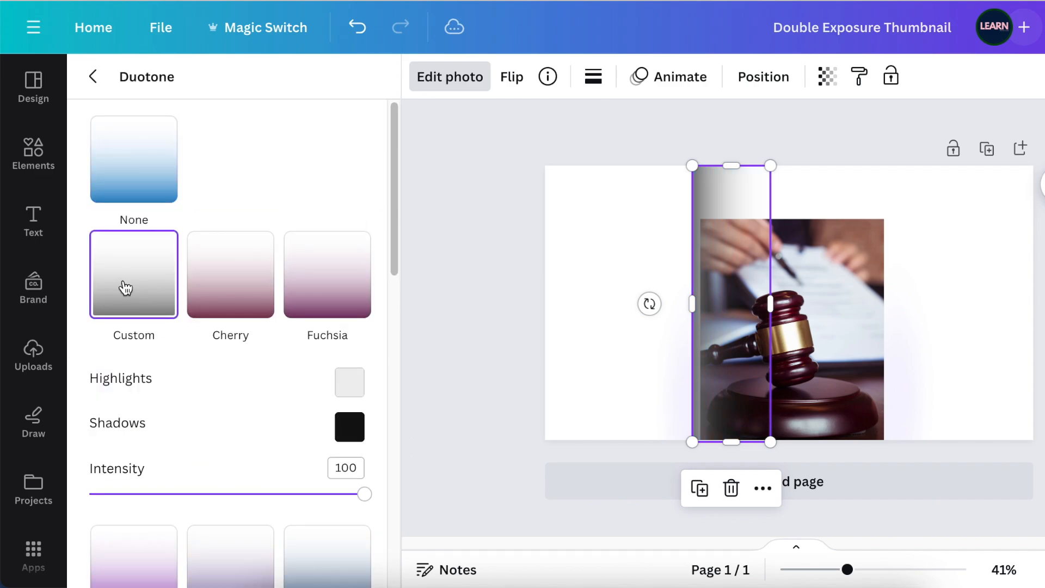
click(346, 389)
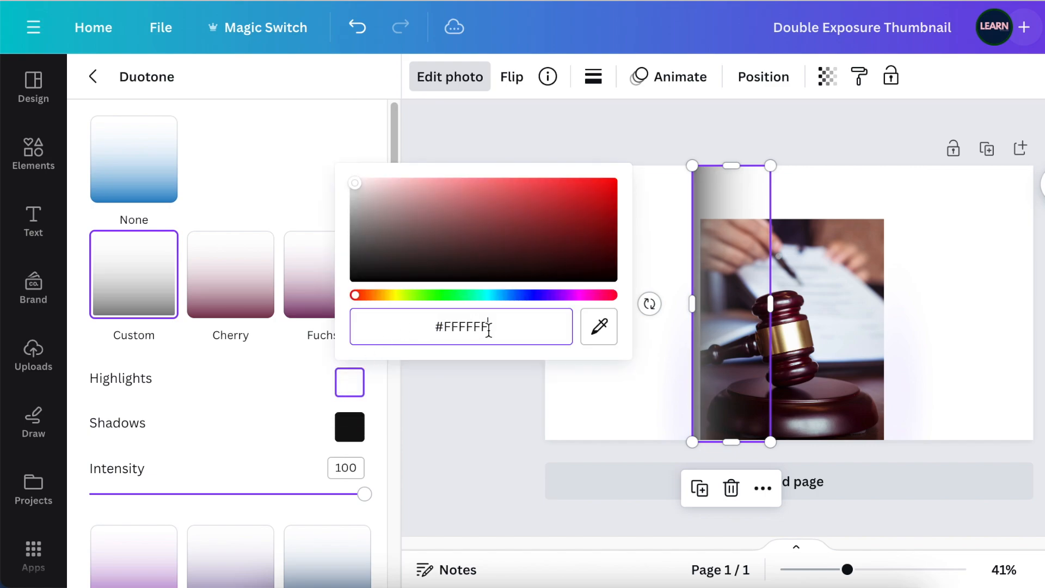
click(364, 421)
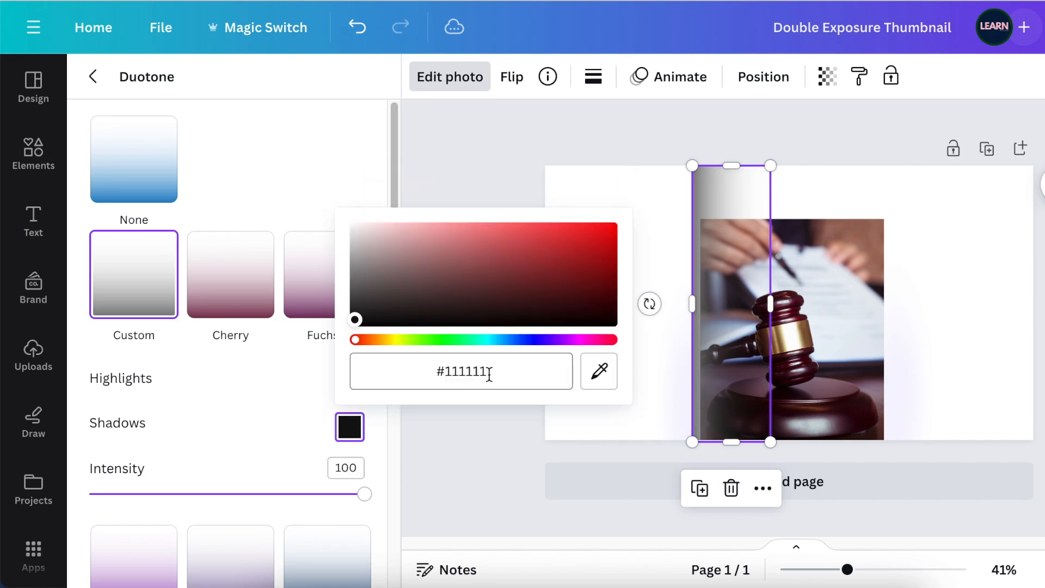
text(#FFFFFF)
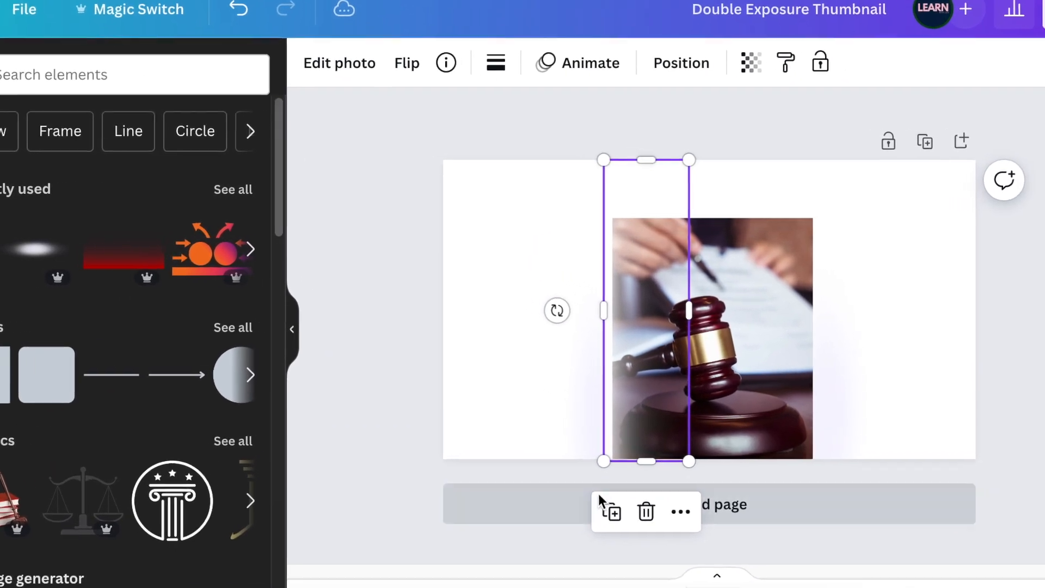
- Duplicate the white gradient along the gavel photo's left edge and tilt one copy over the upper-left corner
drag(526, 411, 509, 395)
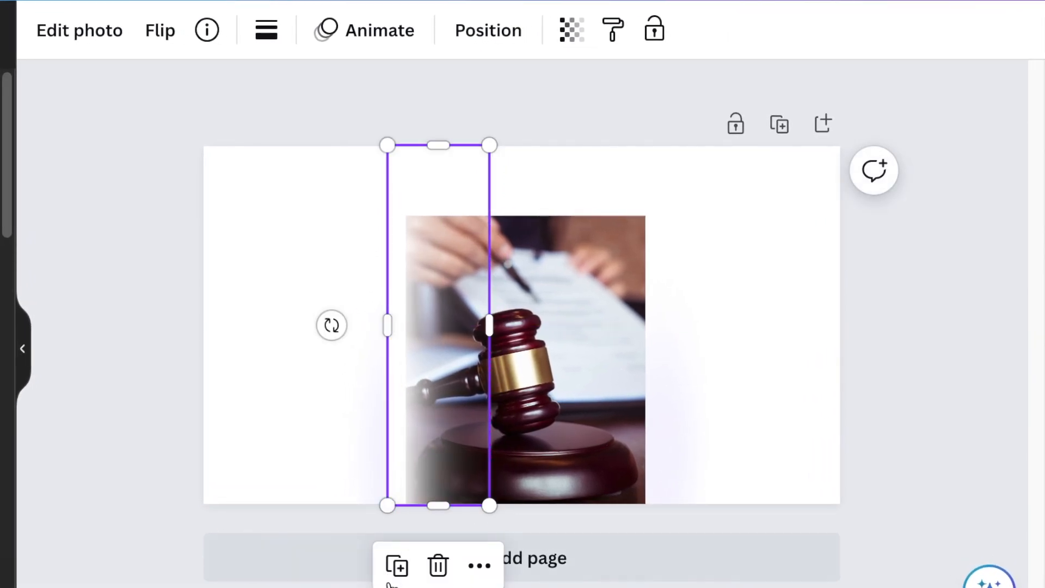
click(398, 567)
click(389, 566)
click(414, 567)
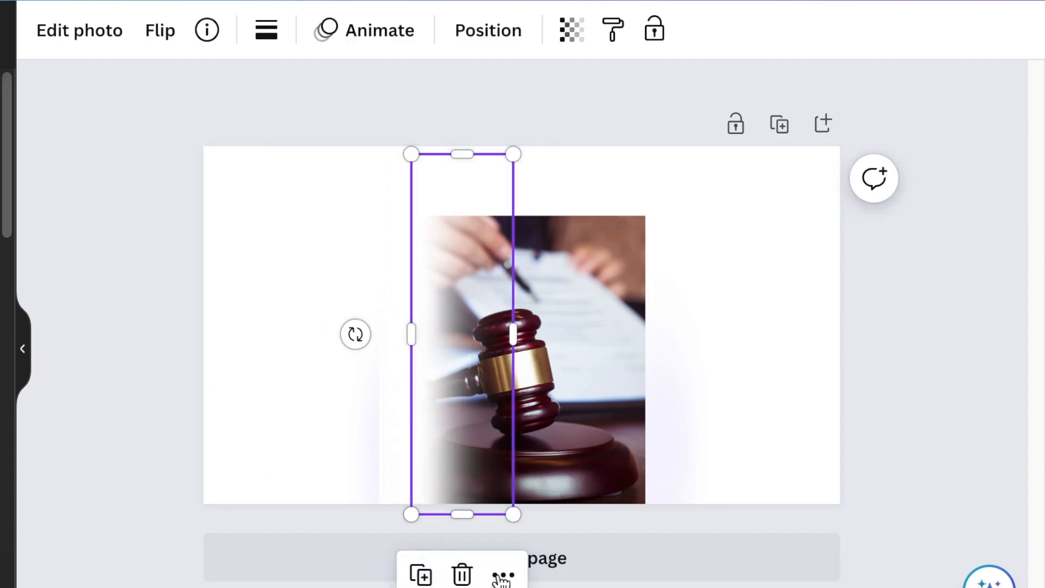
drag(351, 338, 327, 295)
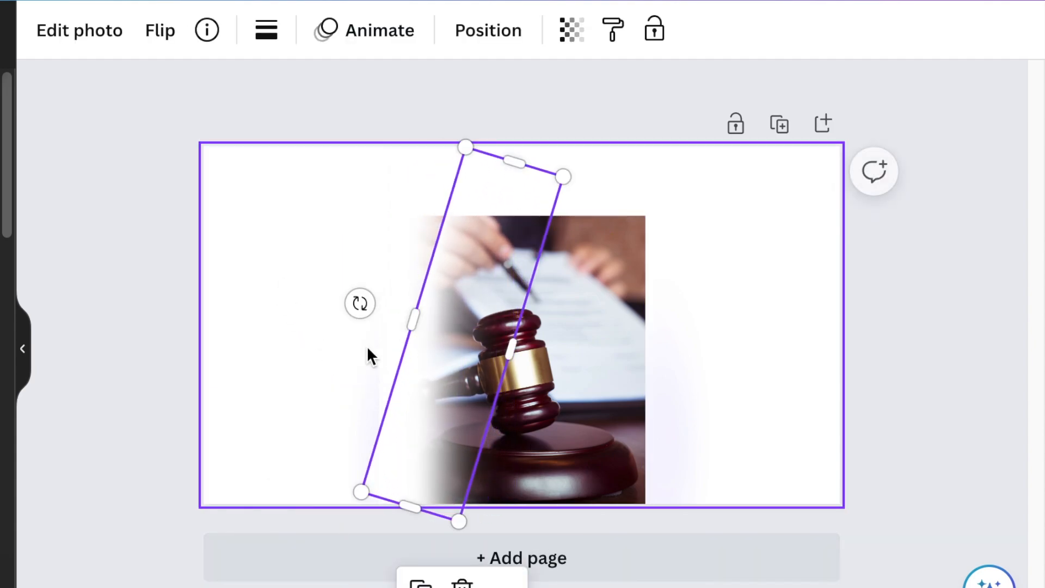
drag(455, 413, 453, 339)
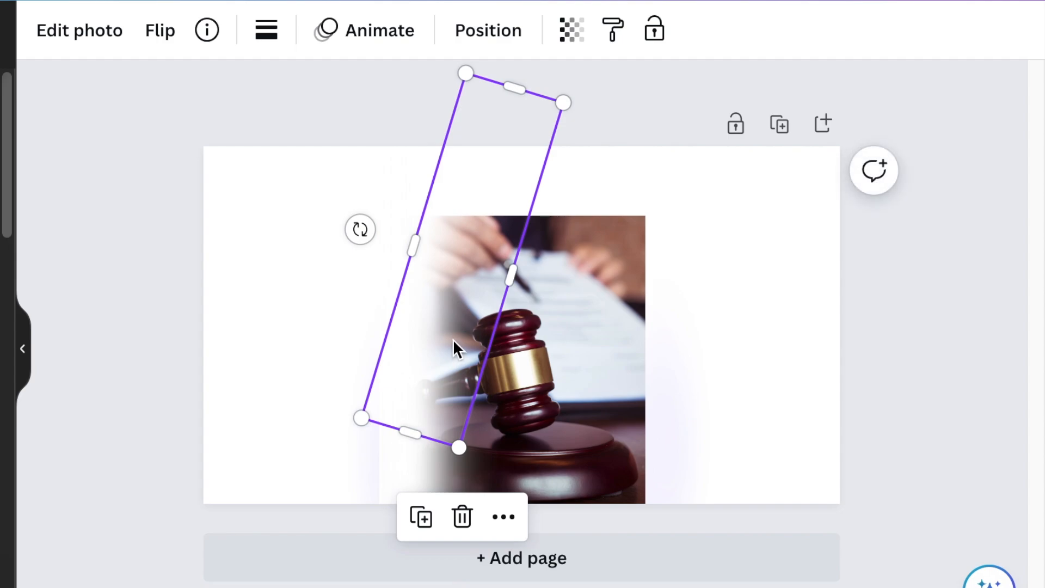
- Rotate and position further white gradient pieces to fade the gavel photo's top edge
drag(360, 229, 359, 131)
drag(520, 148, 551, 151)
drag(408, 145, 436, 112)
drag(498, 188, 547, 181)
drag(485, 105, 550, 83)
drag(545, 191, 517, 239)
drag(618, 250, 577, 246)
drag(245, 233, 256, 161)
drag(482, 233, 582, 251)
- Duplicate the white gradient and position it over the gavel photo's right edge to fade that side
key(super+d)
drag(782, 283, 636, 289)
drag(418, 196, 429, 166)
drag(695, 201, 742, 289)
drag(599, 365, 622, 405)
key(shift+Left)
key(shift+Left)
key(shift+Left)
key(shift+Left)
key(shift+Left)
key(shift+Left)
key(shift+Left)
key(shift+Left)
key(shift+Left)
key(shift+Left)
key(shift+Left)
key(shift+Left)
key(shift+Left)
key(shift+Left)
key(shift+Left)
key(shift+Left)
key(shift+Left)
click(841, 493)
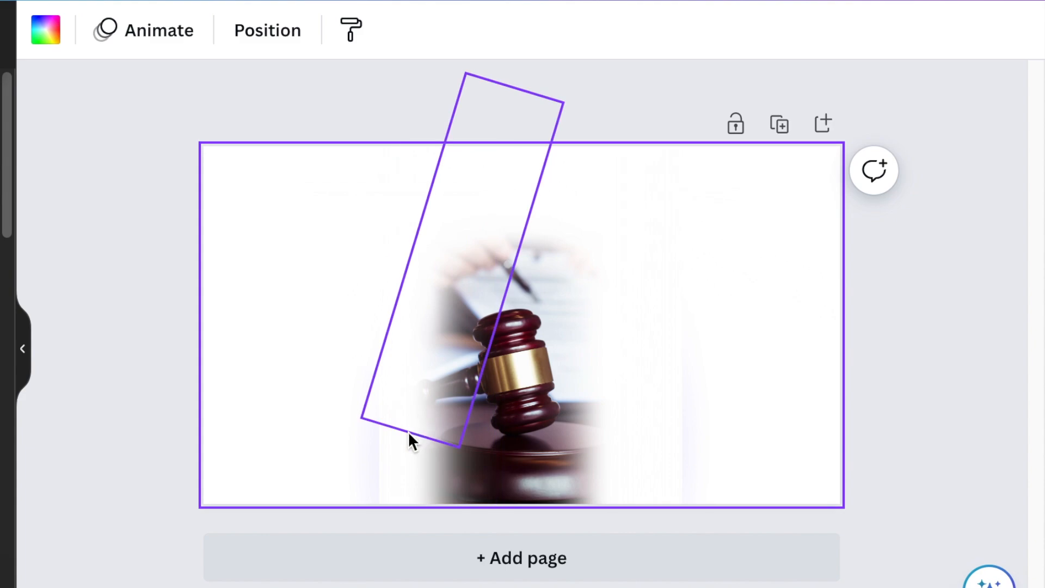
- Duplicate the upright gradient on the gavel's left side and move the copy outward to cover the leftover tint
click(402, 465)
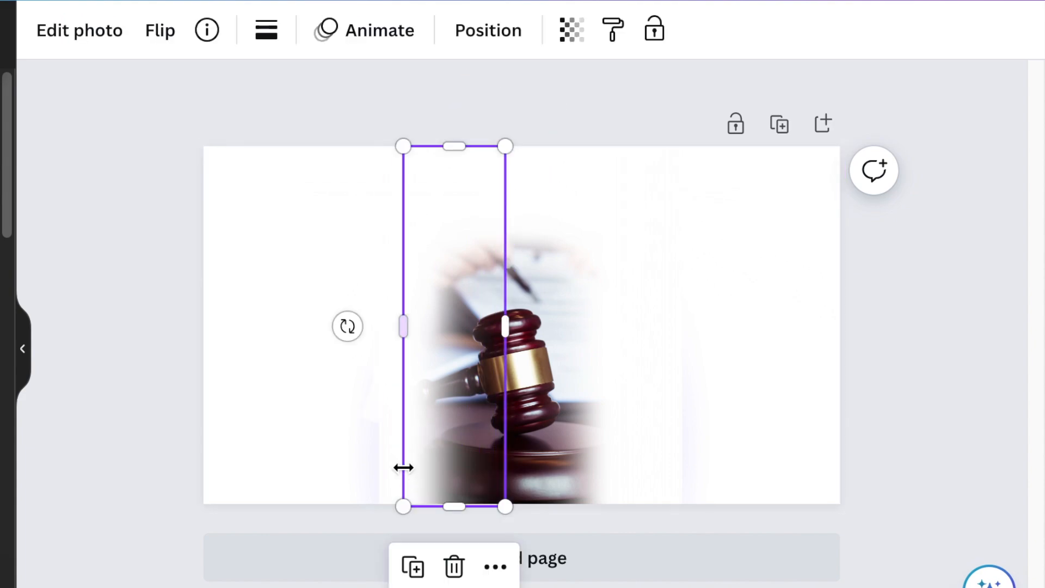
click(412, 570)
drag(446, 440, 376, 433)
click(64, 343)
- Download the faded gavel design as a PNG at size 1 and add the exported image to the uploads
click(988, 2)
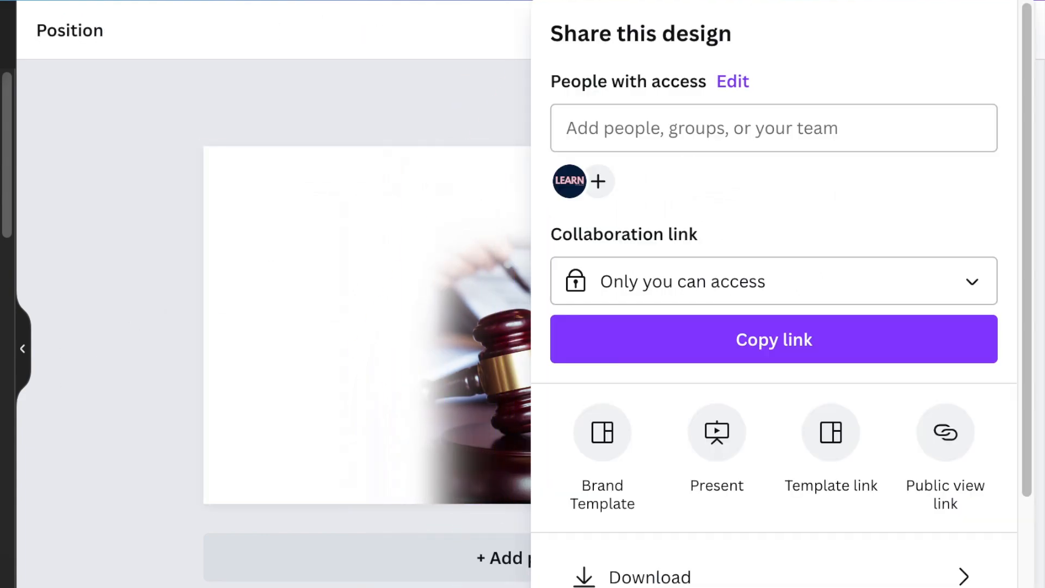
click(770, 577)
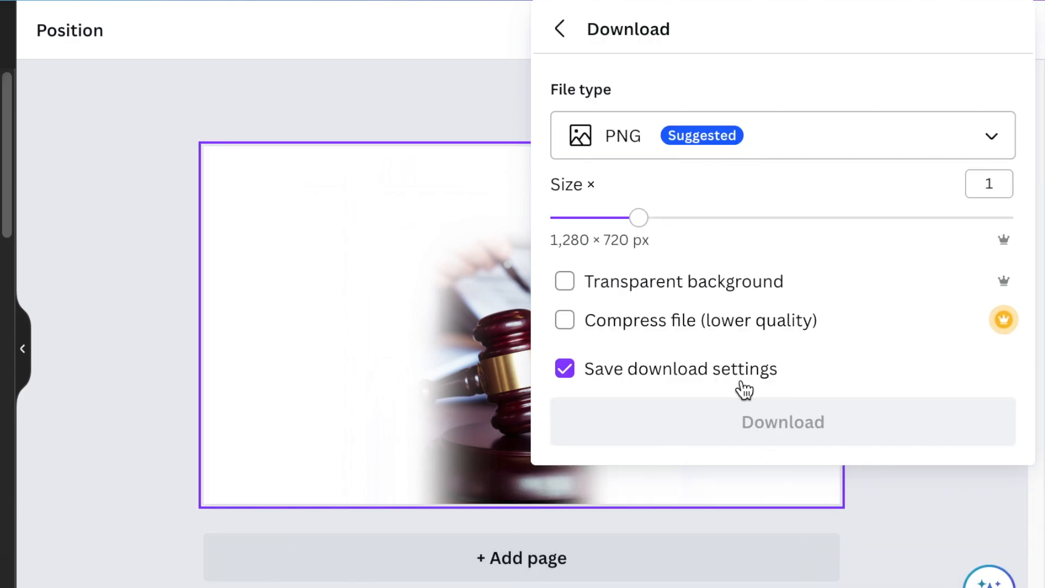
click(782, 420)
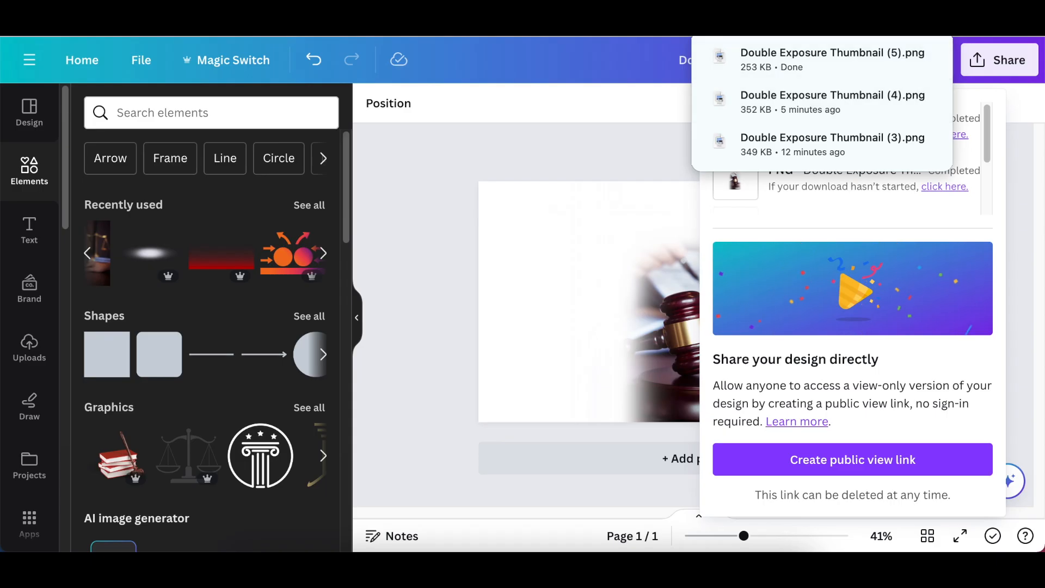
click(938, 23)
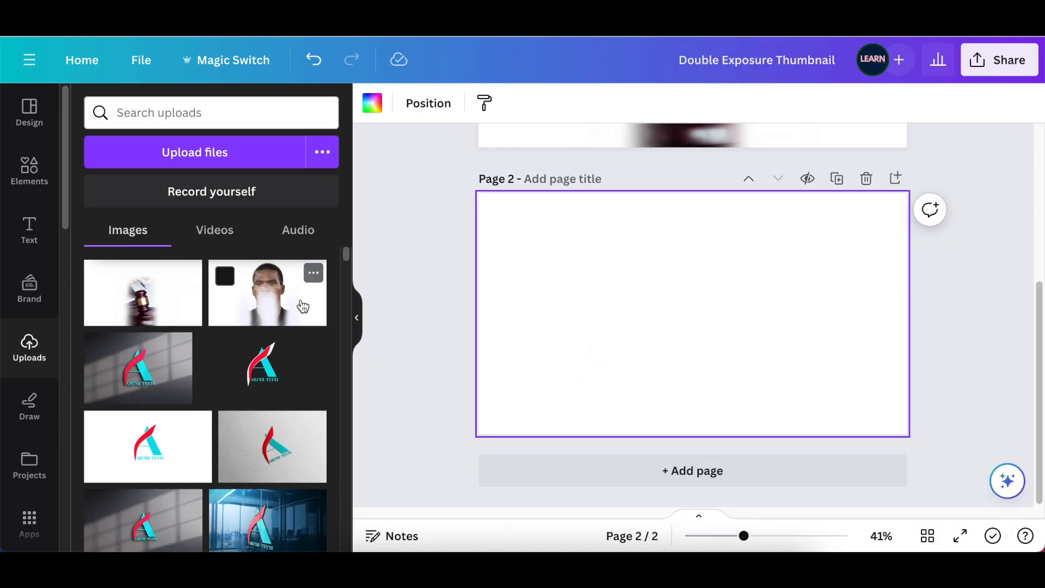
- Set the uploaded faded portrait as the background of the blank second page
click(290, 314)
right_click(811, 382)
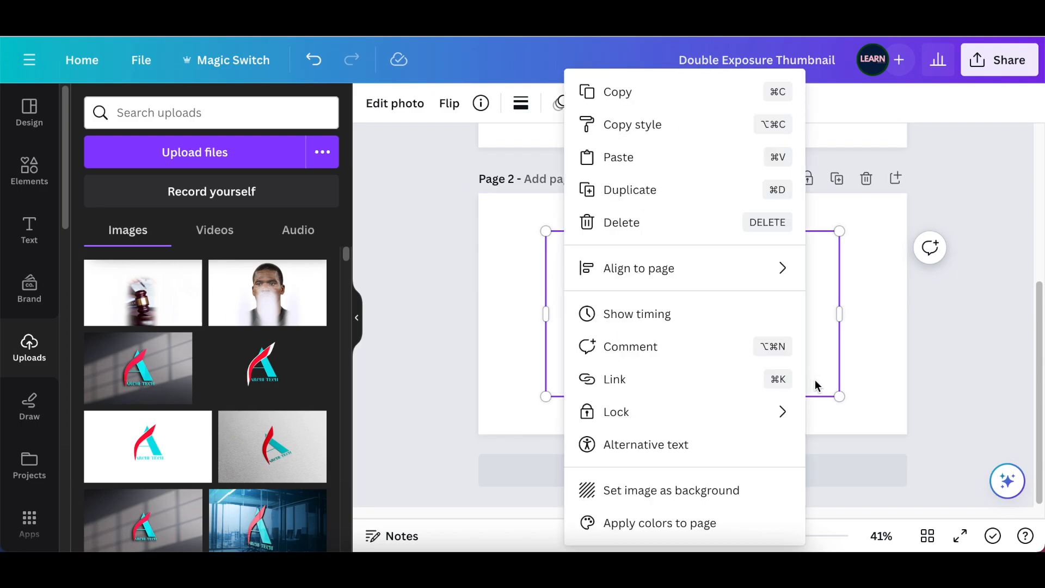
click(661, 490)
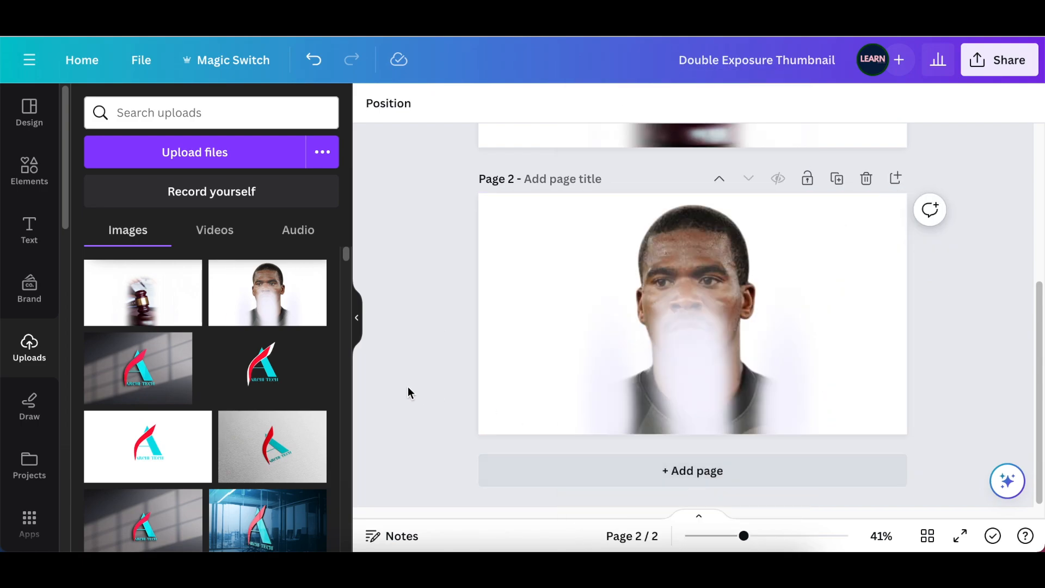
- Add the uploaded faded gavel image to page 2 and enlarge it to cover the whole page
click(168, 302)
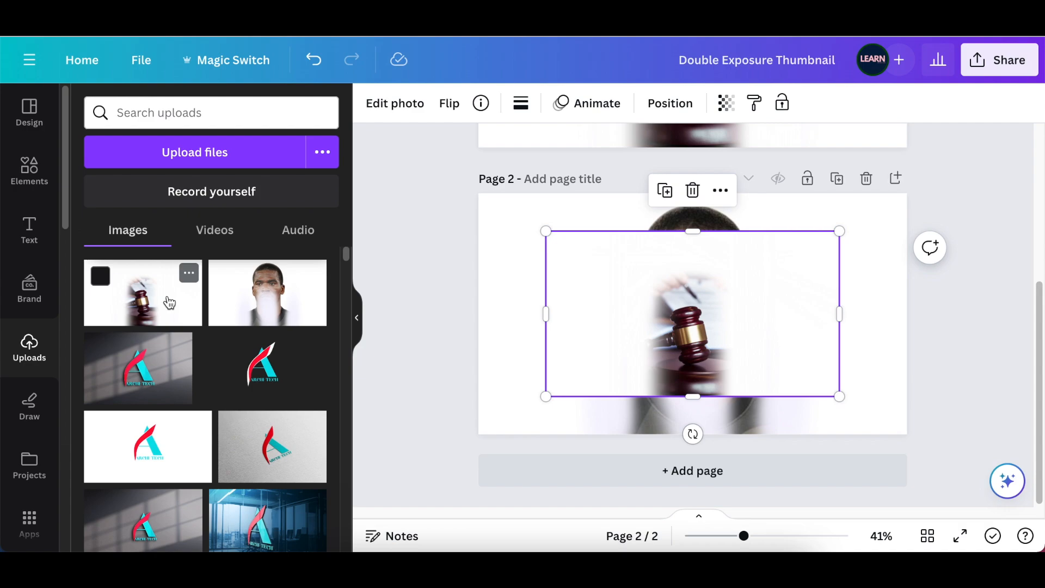
drag(778, 381, 735, 343)
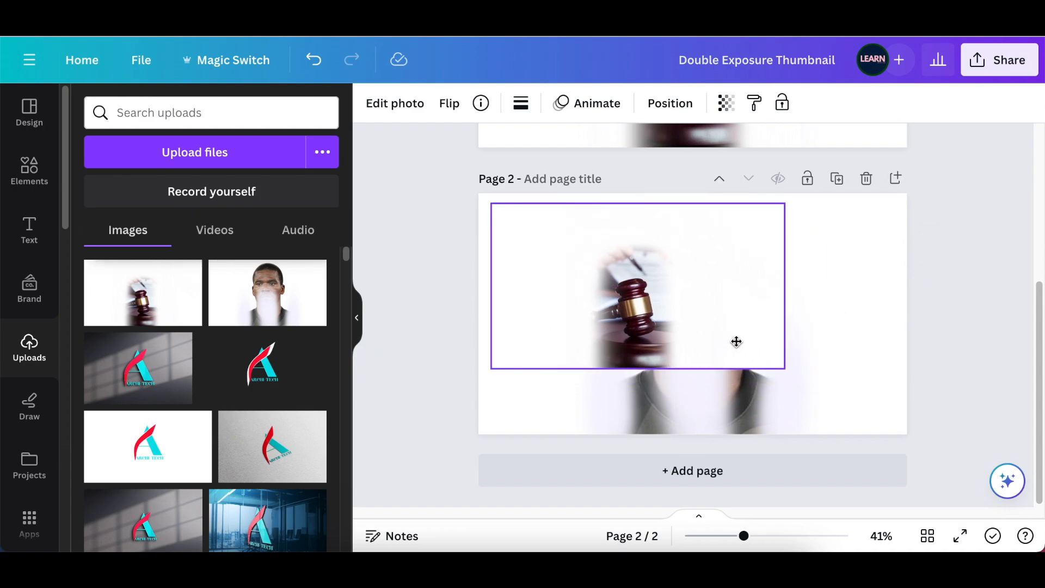
drag(790, 374, 845, 406)
drag(750, 348, 784, 380)
drag(788, 343, 786, 356)
drag(868, 249, 904, 195)
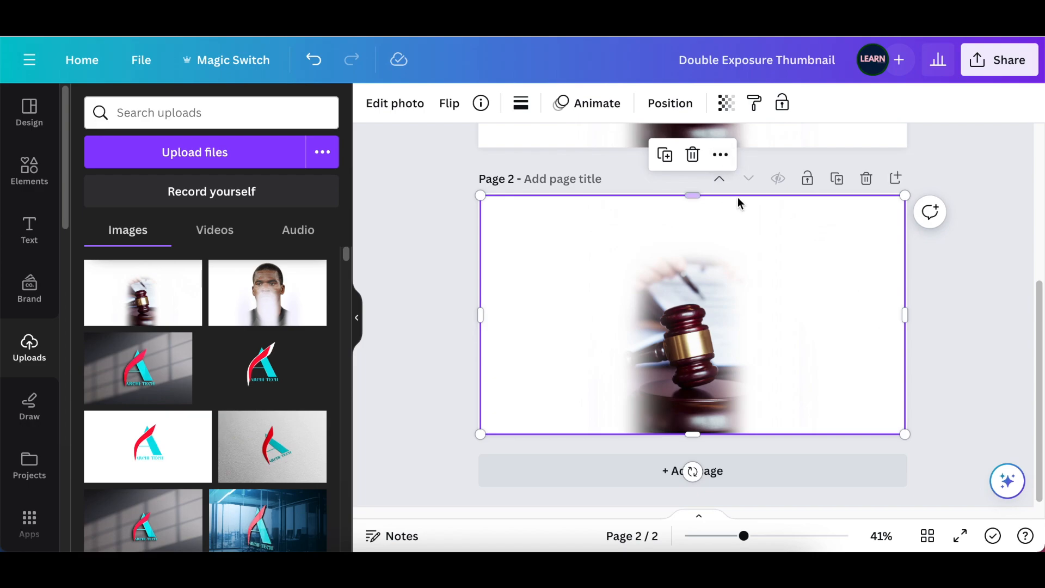
- Set the gavel image's transparency to 44 so it blends with the portrait
click(724, 102)
drag(732, 170, 687, 173)
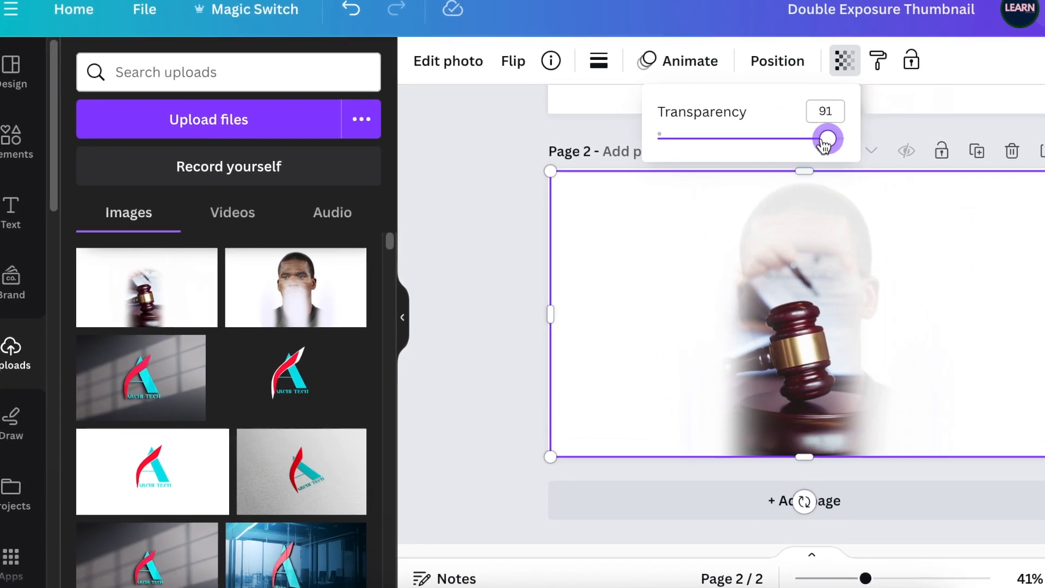
drag(808, 139, 749, 140)
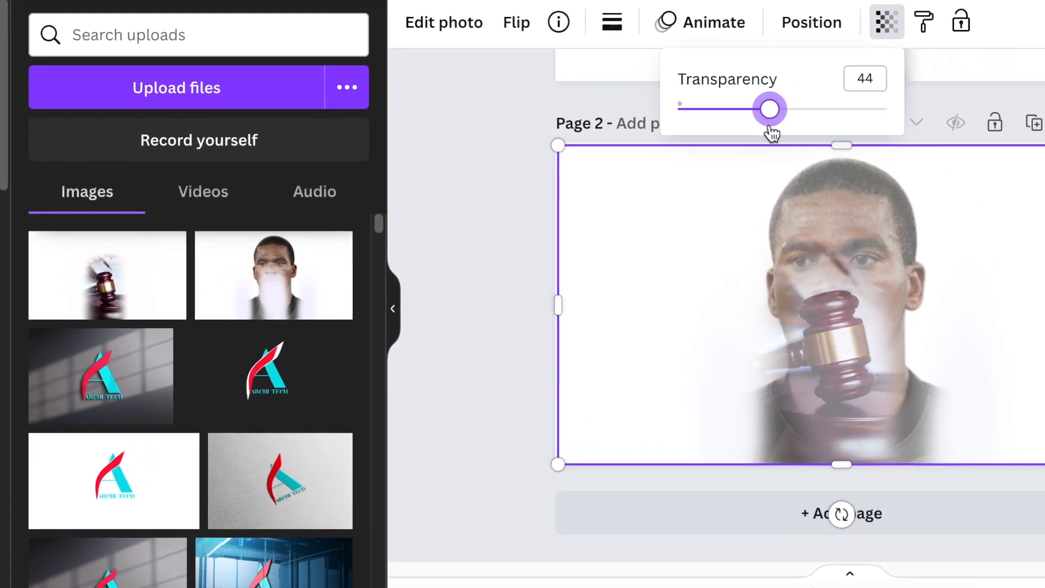
click(1041, 121)
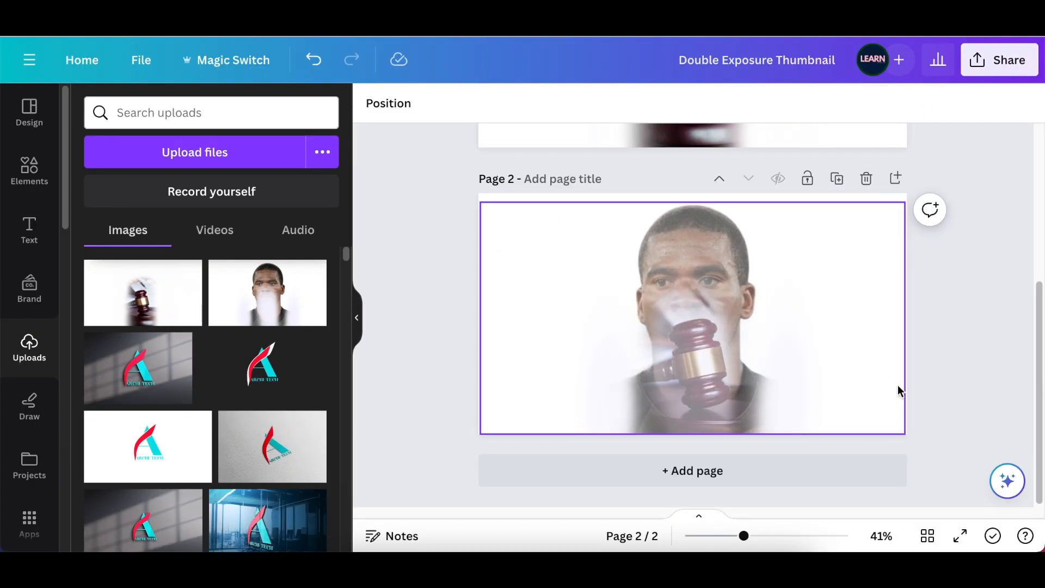
- Download only page 2 as a PNG at size 1 and add the exported blend to the uploads
click(988, 63)
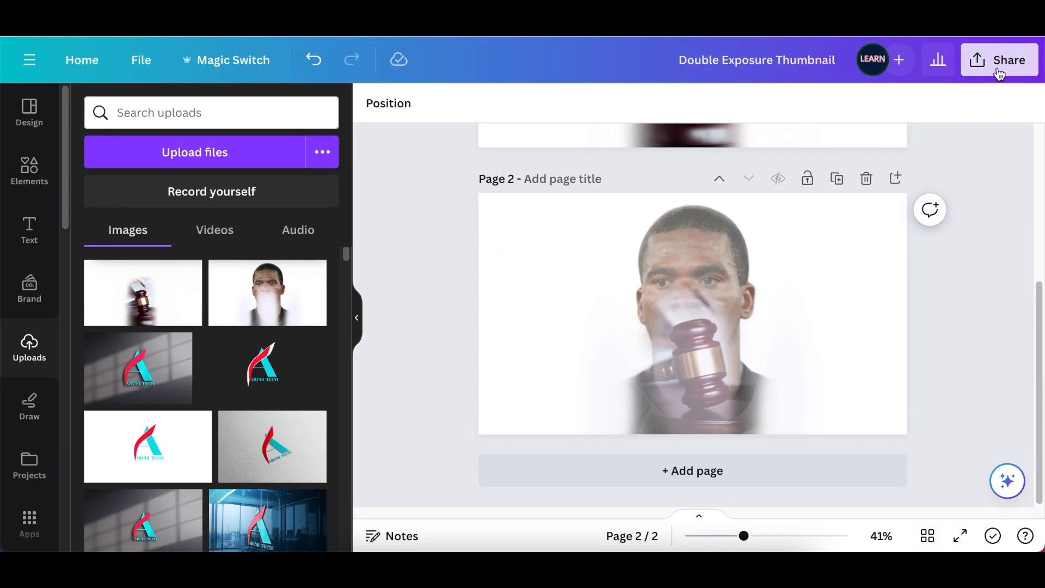
click(884, 472)
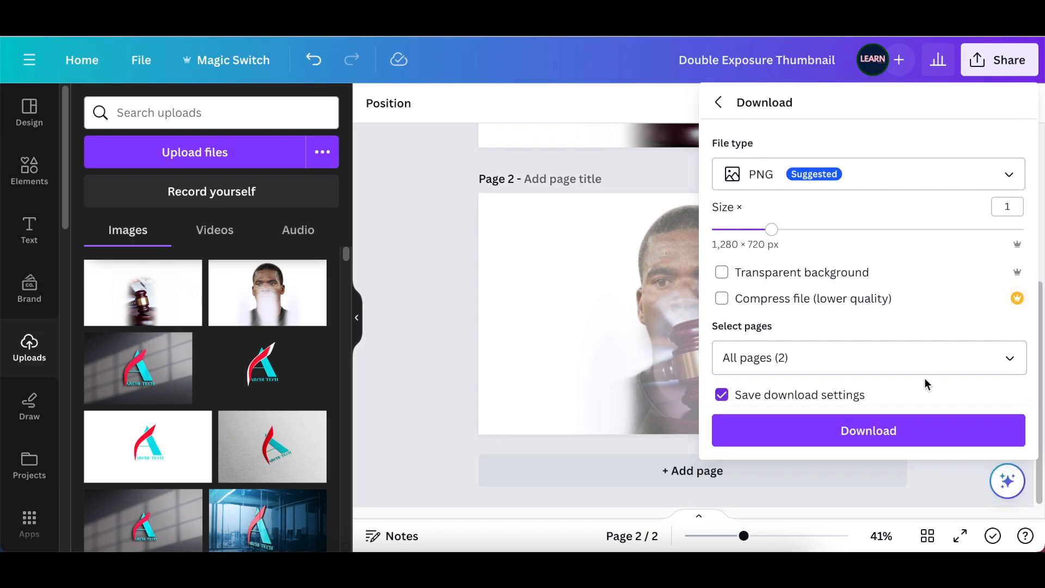
click(1023, 363)
click(1009, 153)
click(997, 249)
click(912, 306)
click(869, 430)
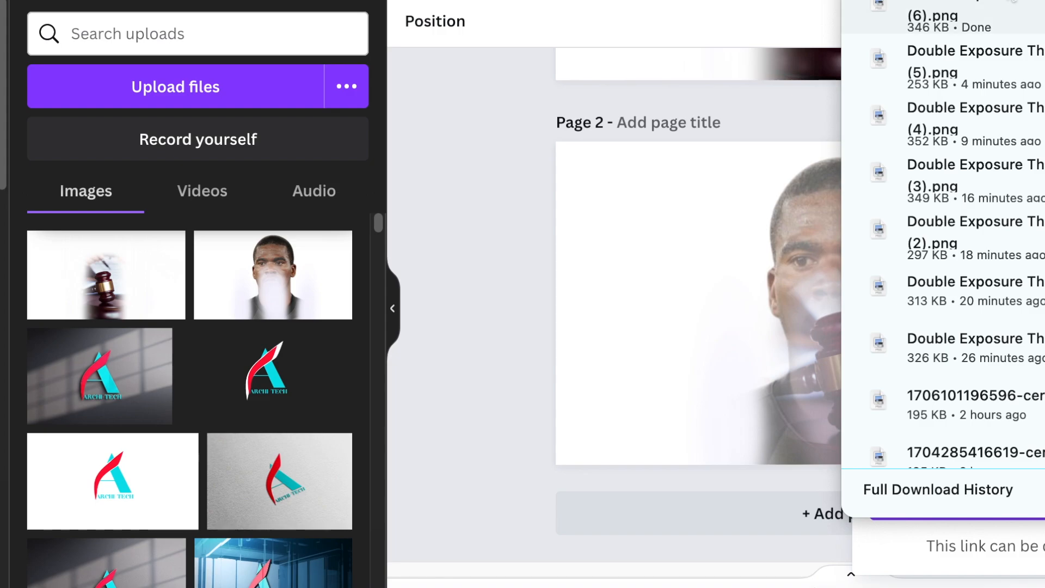
drag(757, 96, 255, 360)
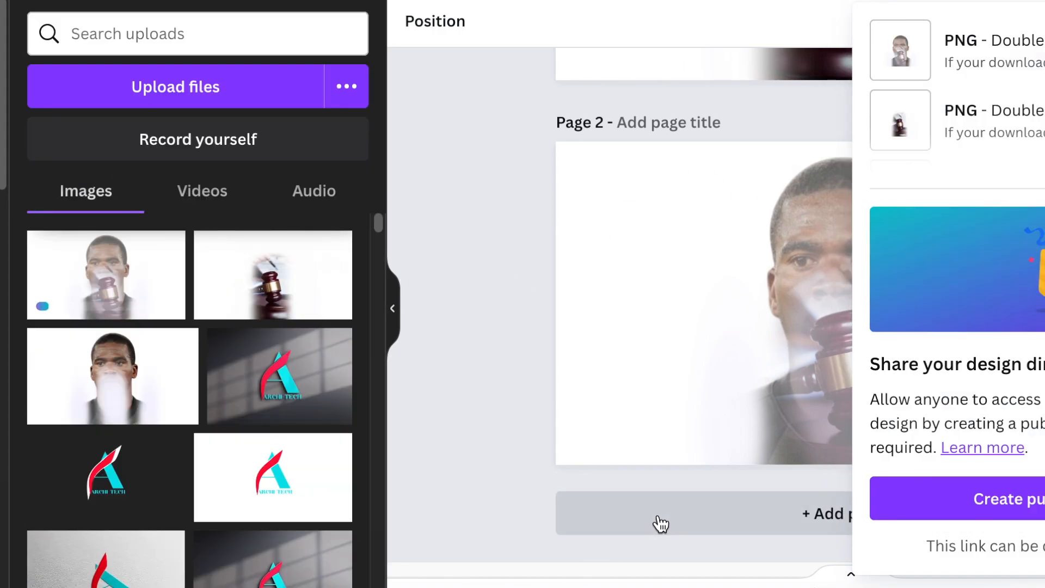
- Add a blank third page and place the uploaded portrait-and-gavel blend on it so that it fills the page
click(661, 523)
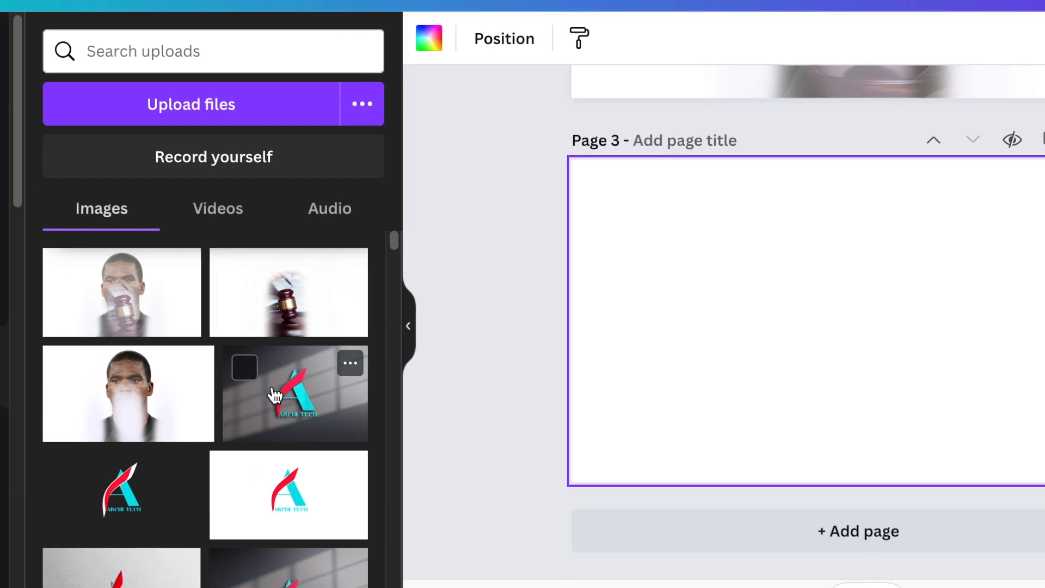
drag(103, 273, 713, 325)
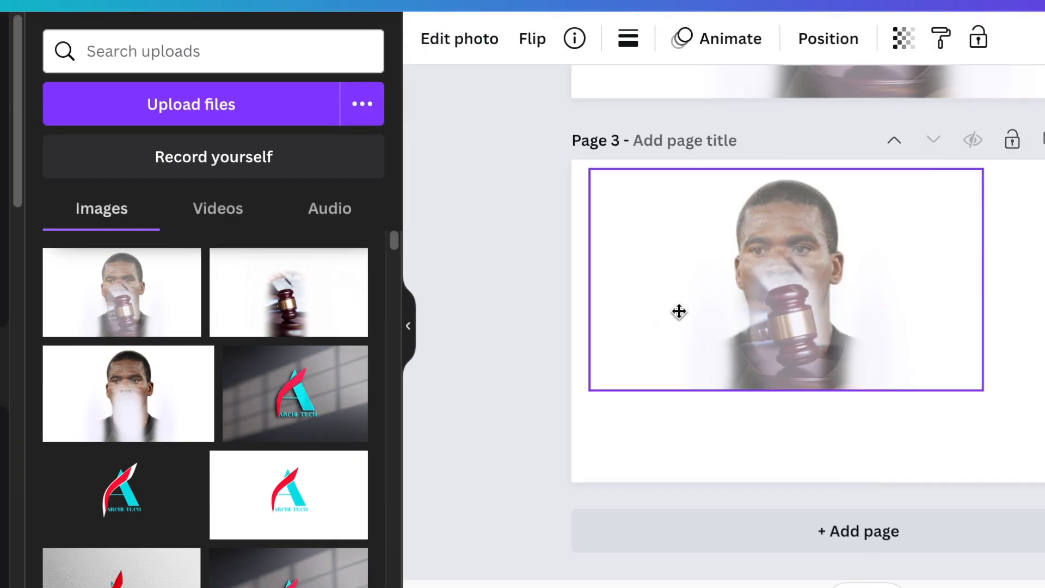
- Set the blended photo's contrast to 57 and brightness to -25 in the light adjustments
drag(181, 463, 281, 479)
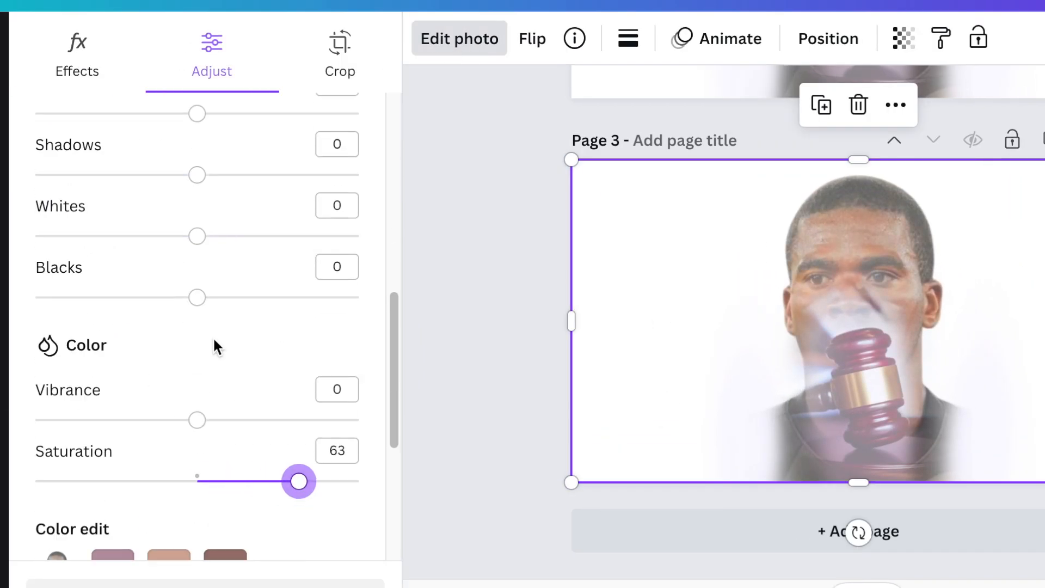
scroll(214, 342, up, 5)
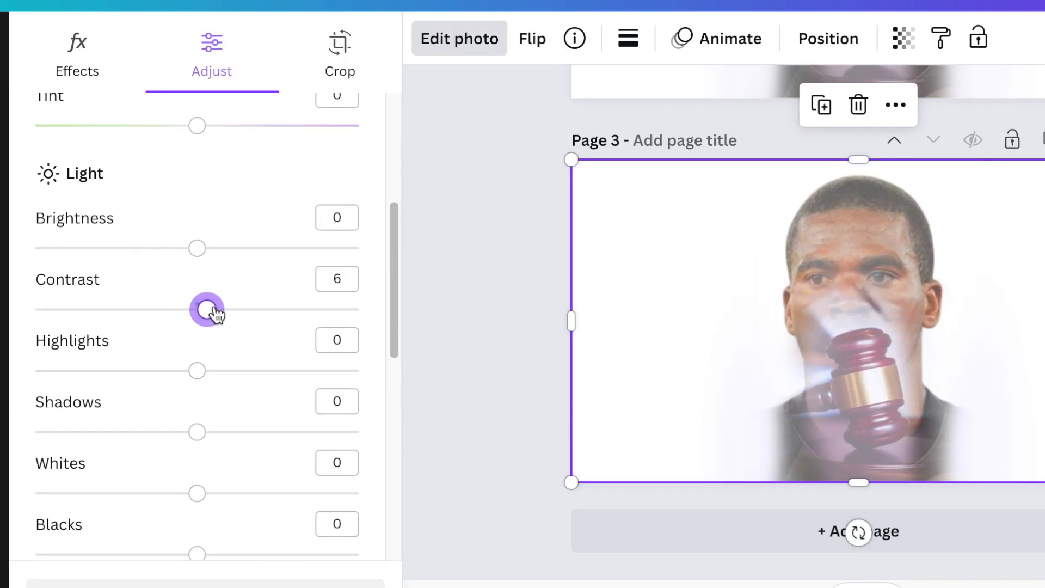
drag(198, 309, 291, 311)
drag(197, 248, 156, 246)
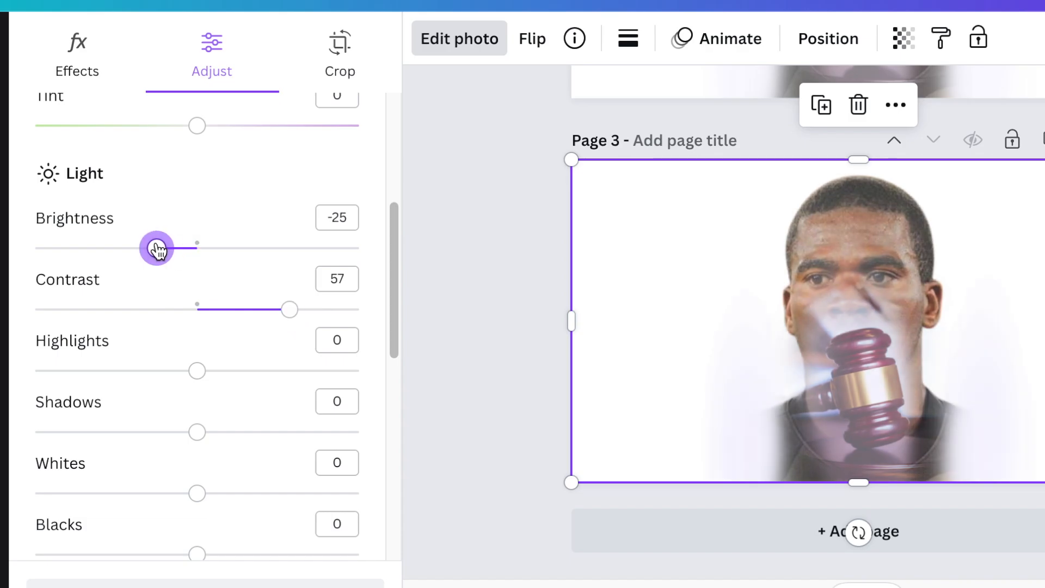
scroll(273, 432, down, 2)
scroll(273, 432, up, 1)
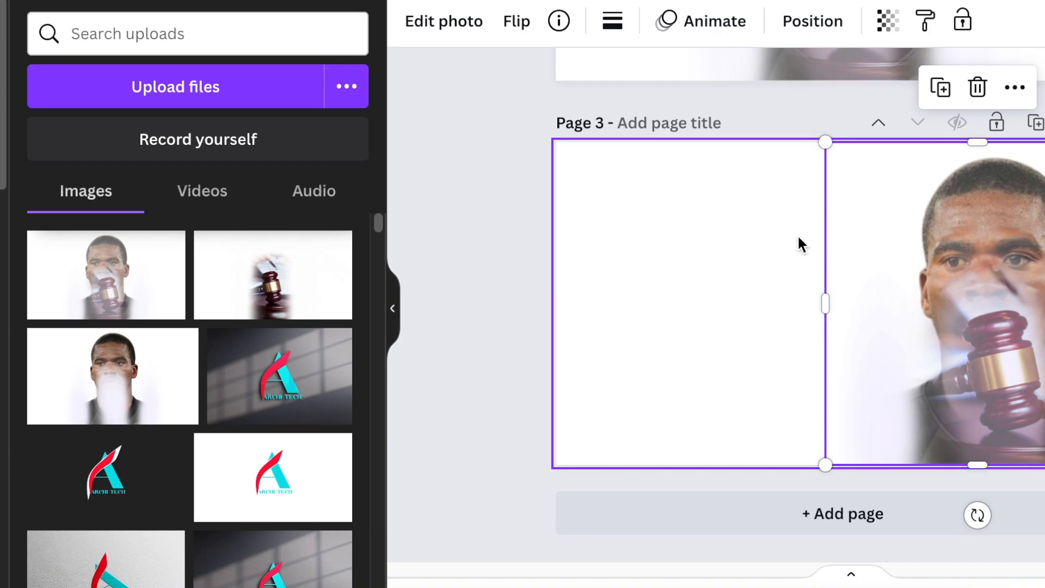
- Remove the white background from the blended portrait on page 3 with the background remover
click(465, 31)
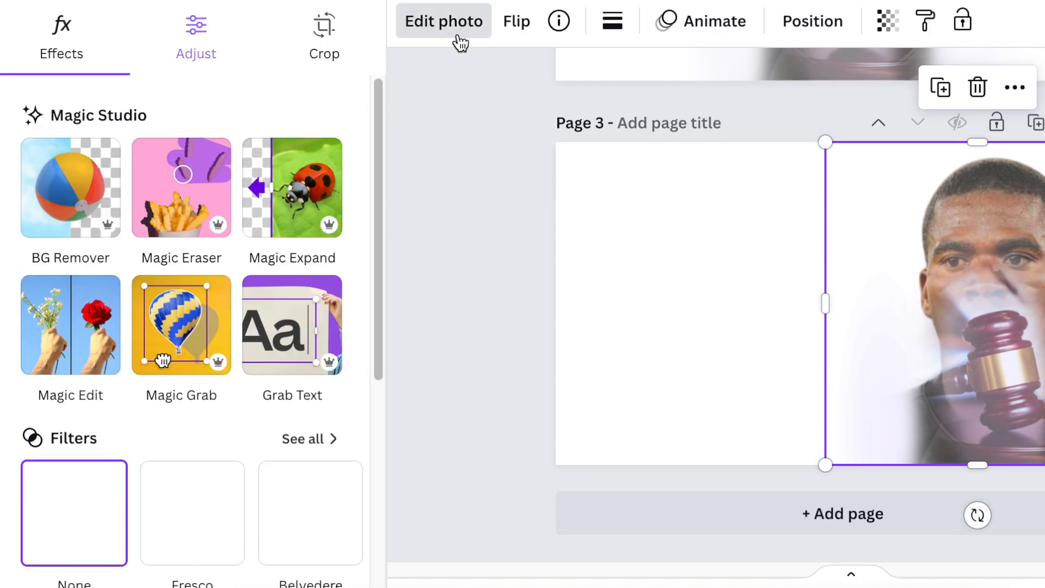
click(82, 190)
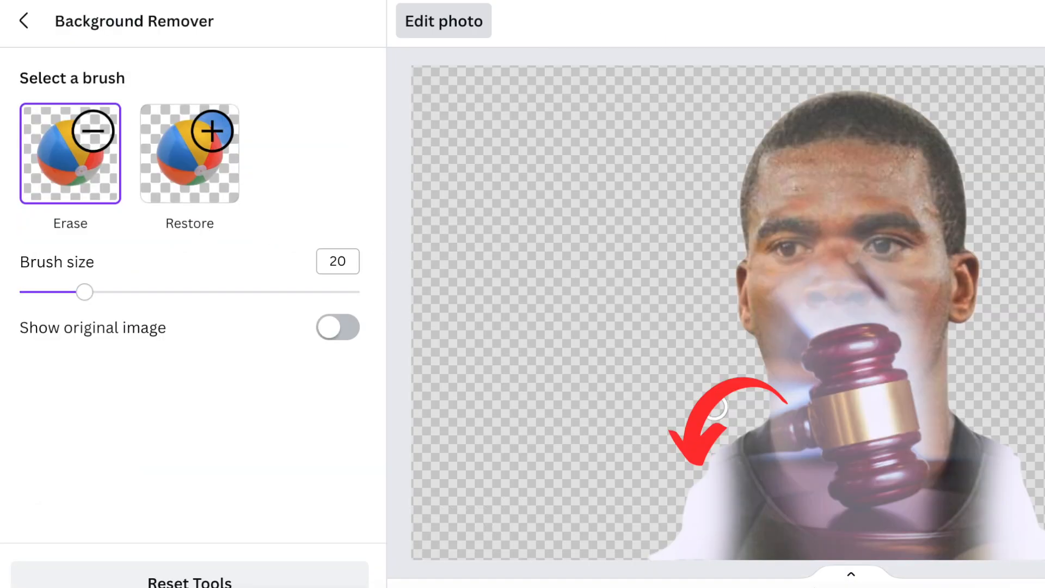
click(24, 33)
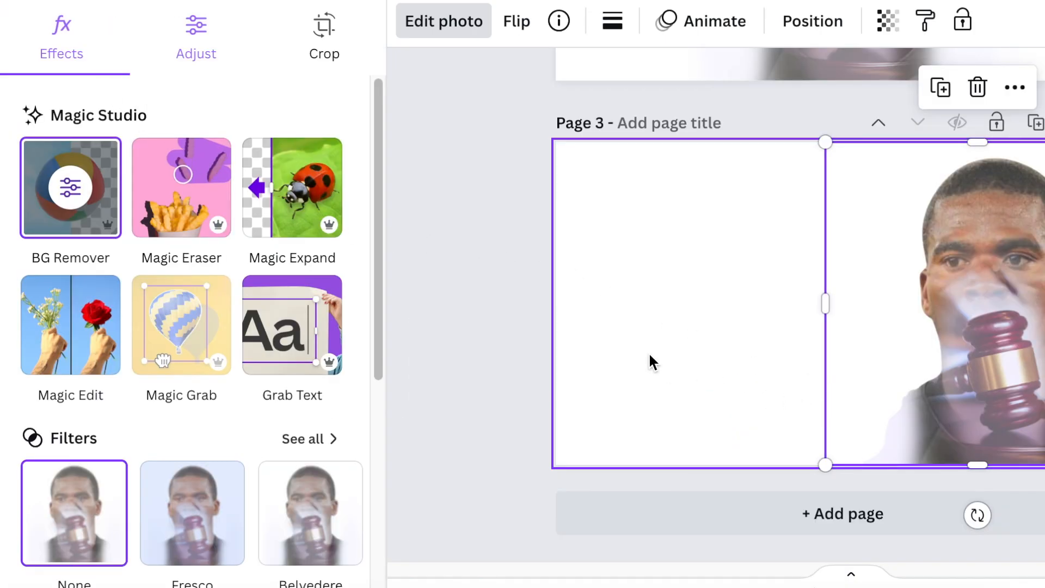
click(649, 355)
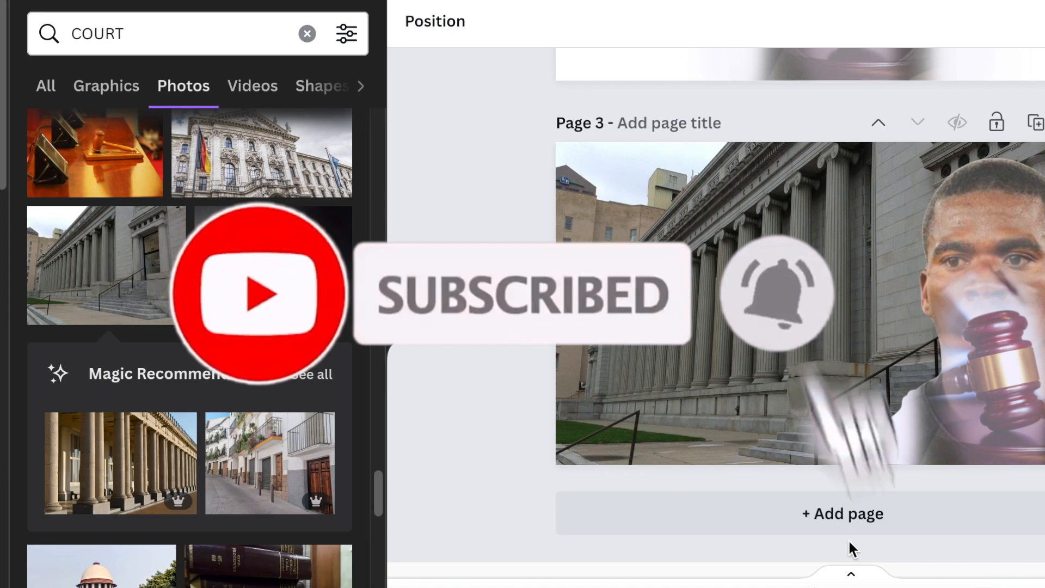
- Darken the courthouse background photo on page 3 by setting its brightness to -90
click(725, 320)
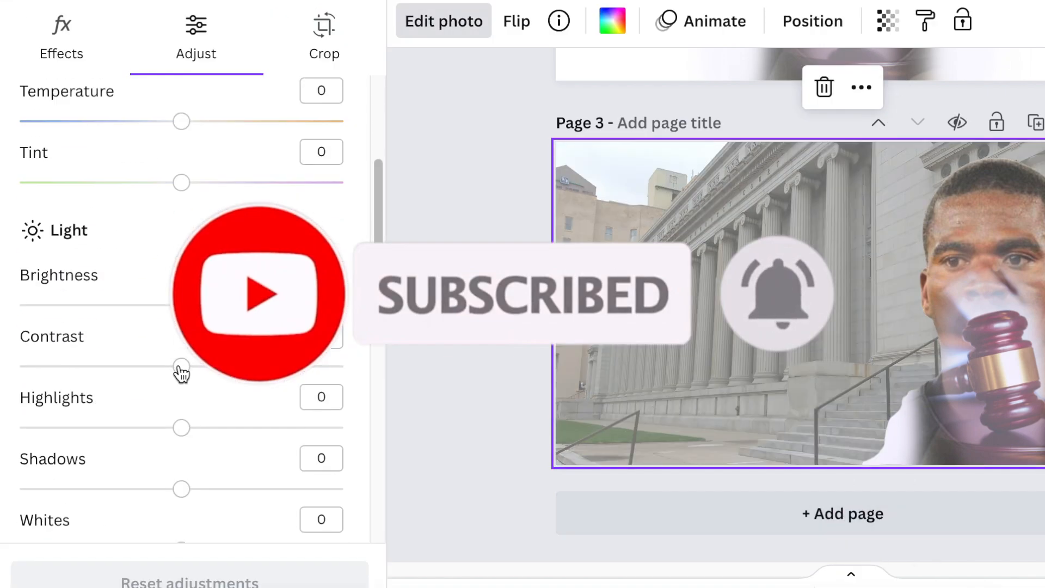
scroll(177, 369, down, 1)
drag(181, 256, 35, 258)
click(888, 21)
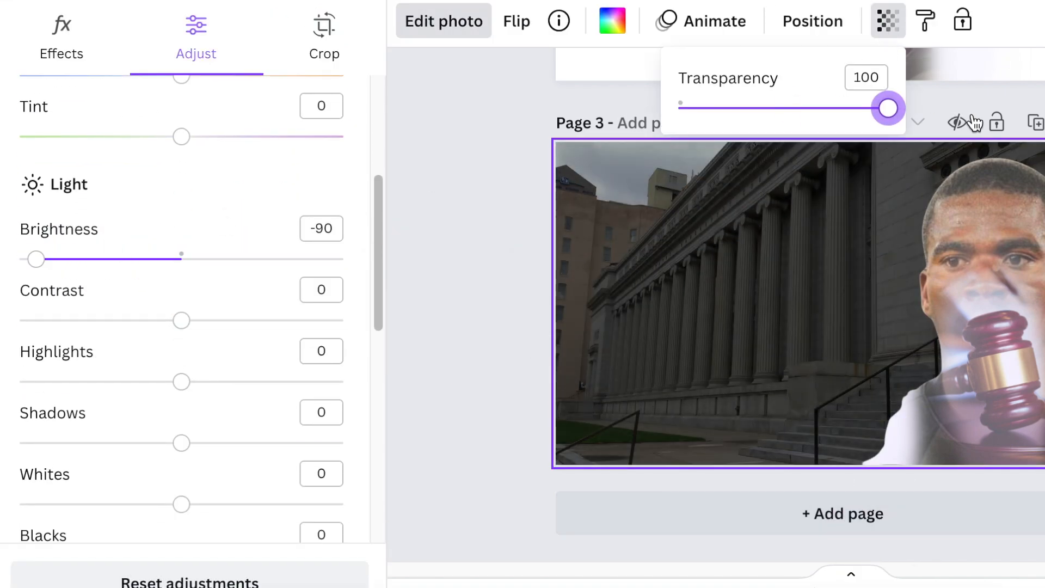
- Shift the cut-out portrait slightly toward the courthouse columns and enlarge it to nearly the full page height
drag(963, 397, 942, 397)
drag(1044, 142, 1044, 129)
drag(1035, 327, 1044, 326)
click(465, 401)
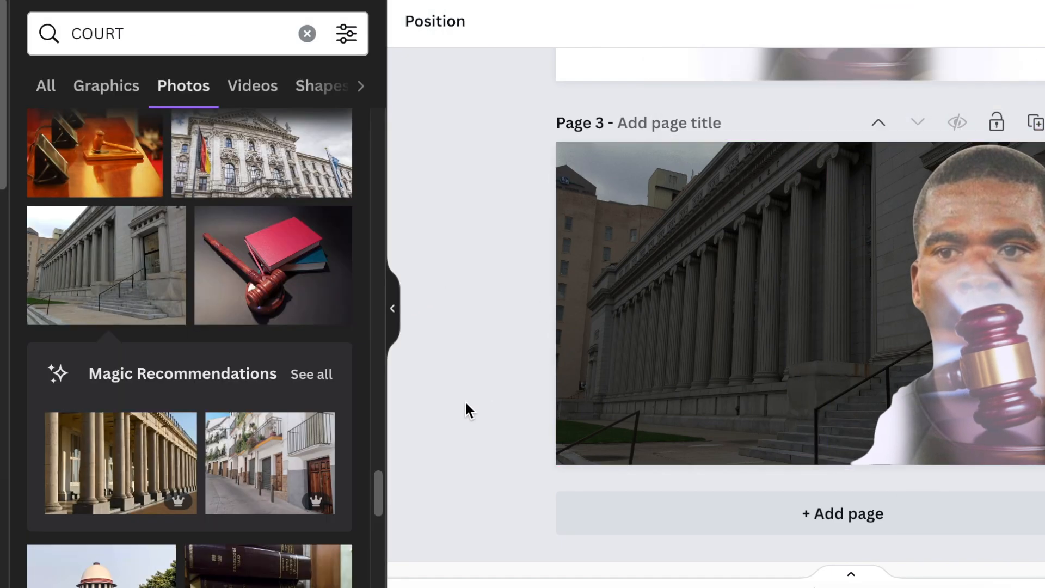
- Boost the color intensity of the courthouse background photo to the maximum
click(626, 261)
click(444, 22)
scroll(240, 434, down, 6)
drag(186, 189, 355, 196)
click(522, 387)
scroll(235, 273, up, 2)
scroll(248, 418, down, 10)
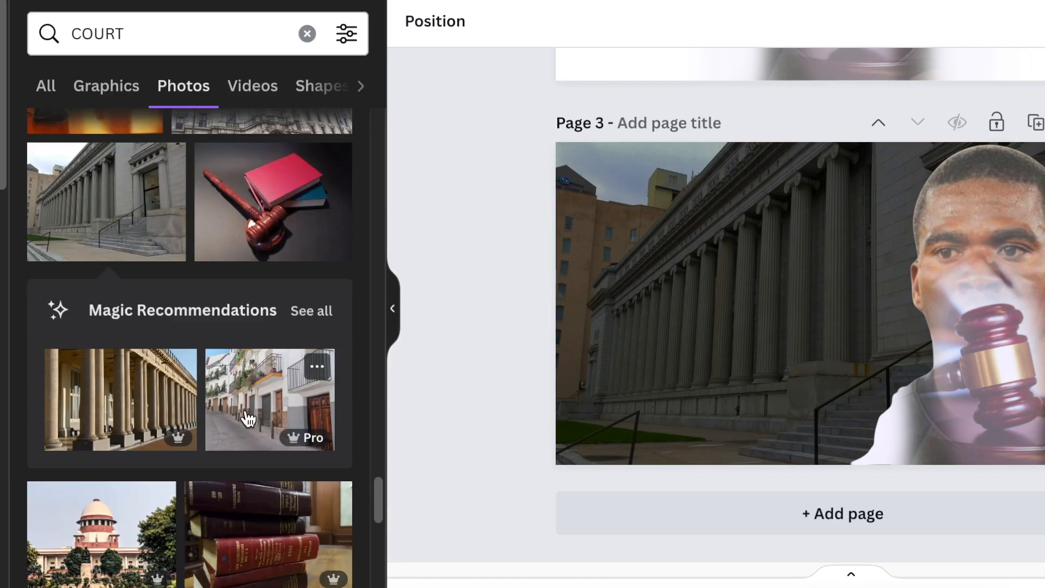
- Add the title "SENZO MEYIWA'S MURDER TRIAL" over the courthouse in the Anton font at size 81.7
click(446, 326)
key(t)
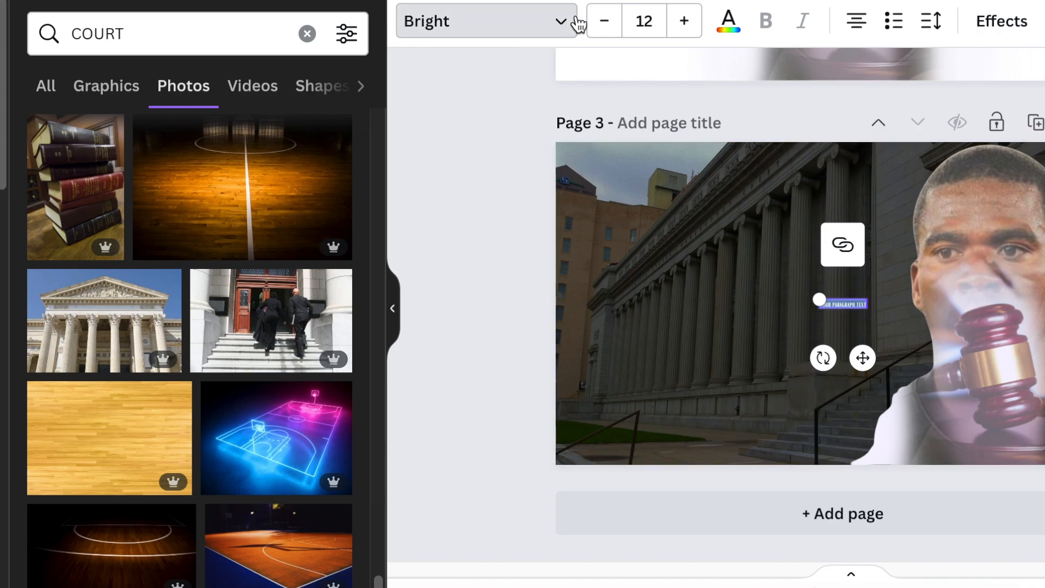
click(561, 39)
click(216, 241)
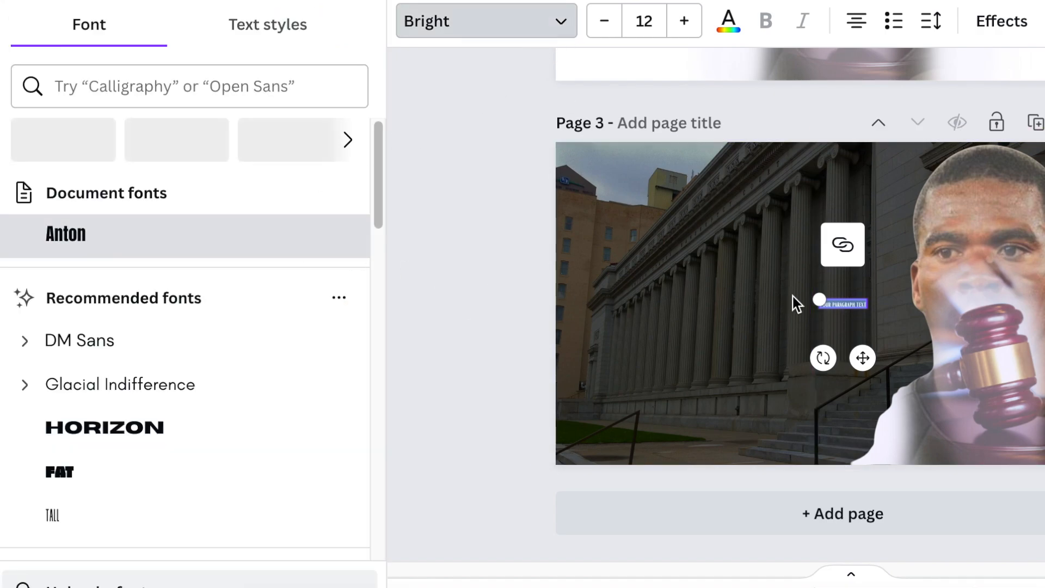
- Try different text effects on the title, apply the Outline style and choose a color for the outline
click(1022, 26)
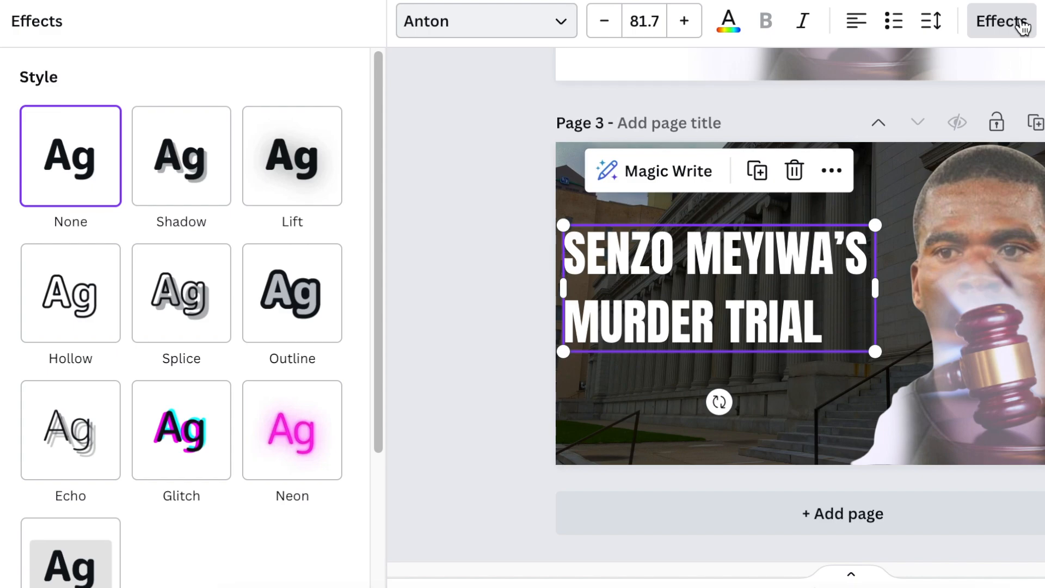
click(294, 300)
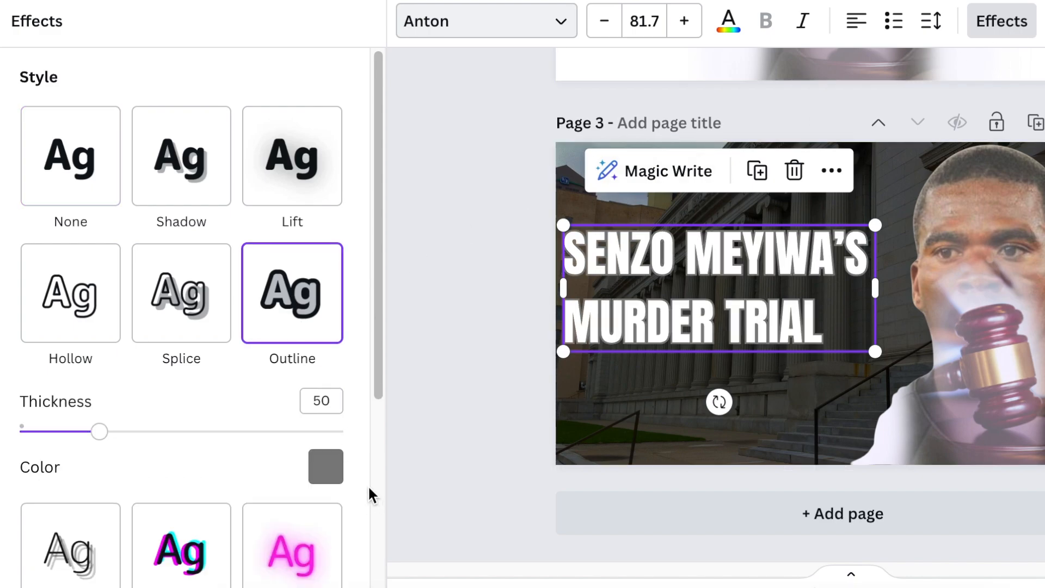
click(182, 294)
click(182, 147)
scroll(245, 332, down, 3)
click(288, 422)
scroll(283, 361, down, 1)
click(326, 244)
scroll(252, 455, down, 5)
click(39, 400)
click(39, 347)
- Make the title black and italic, with a white outline of thickness 102
click(729, 22)
click(329, 507)
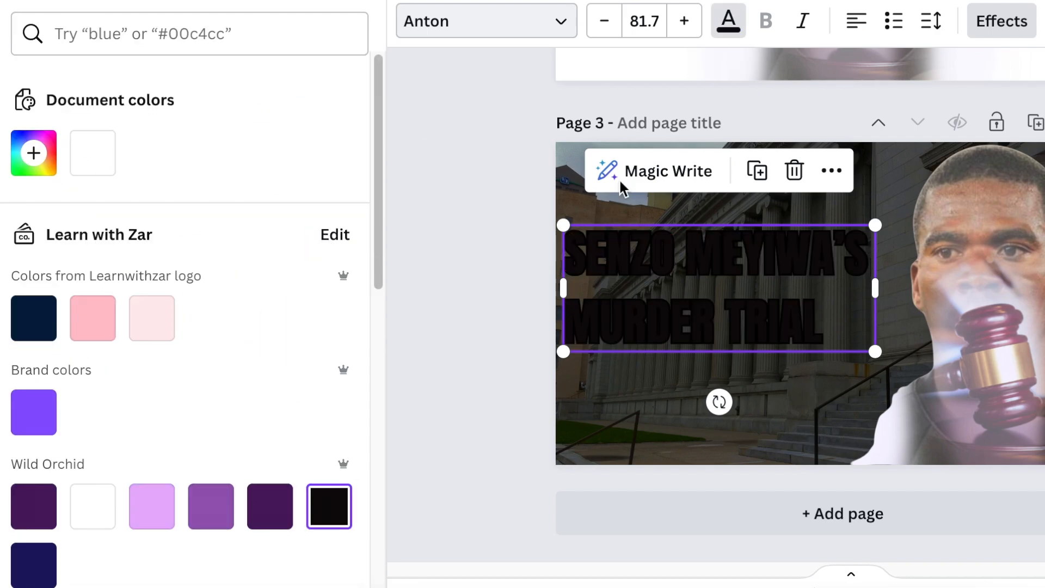
click(145, 240)
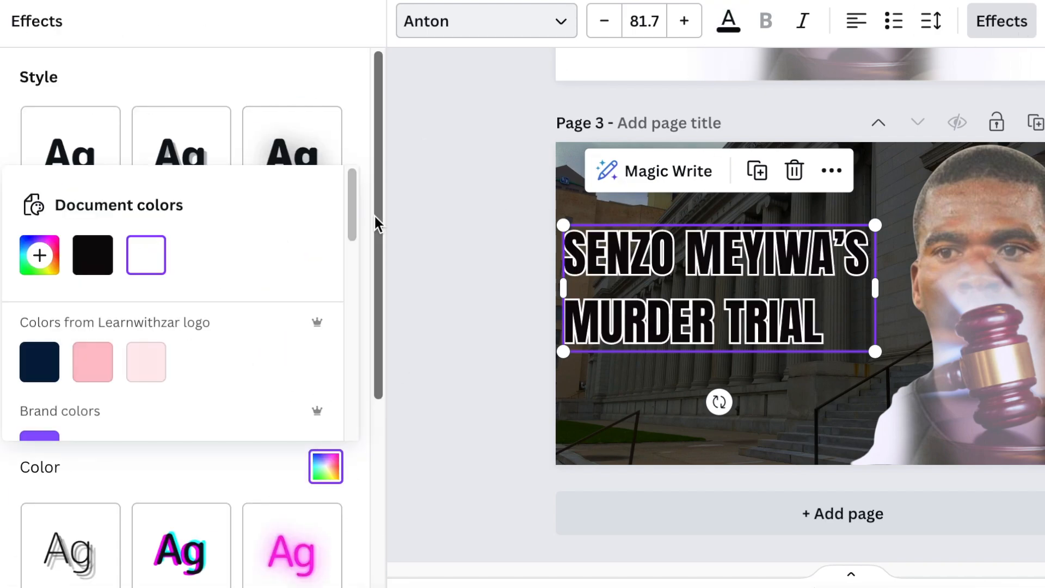
click(173, 434)
drag(173, 434, 183, 432)
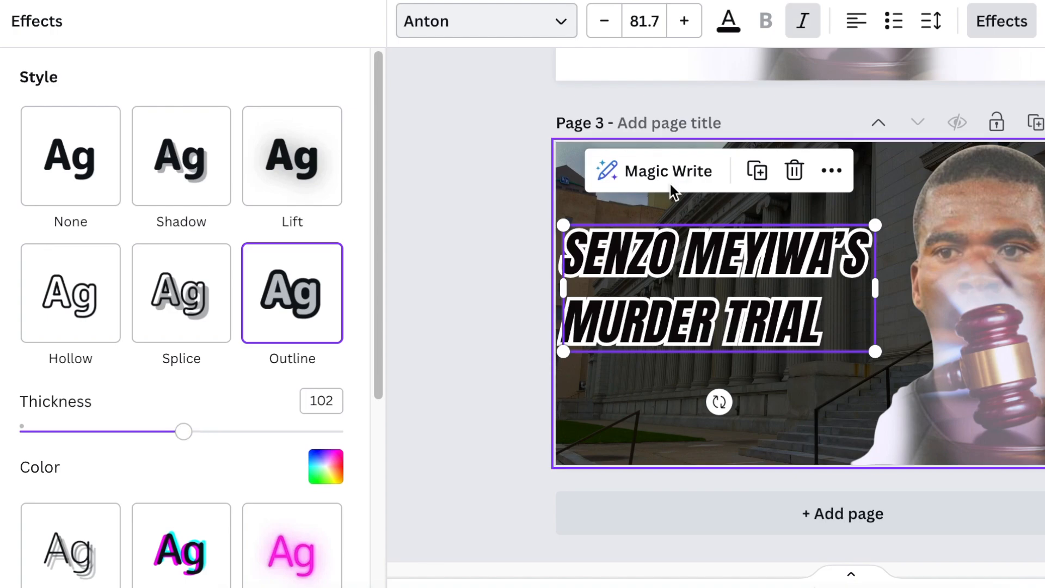
- Tighten the title's line spacing and center-align its two lines
click(930, 20)
drag(1029, 168, 1017, 168)
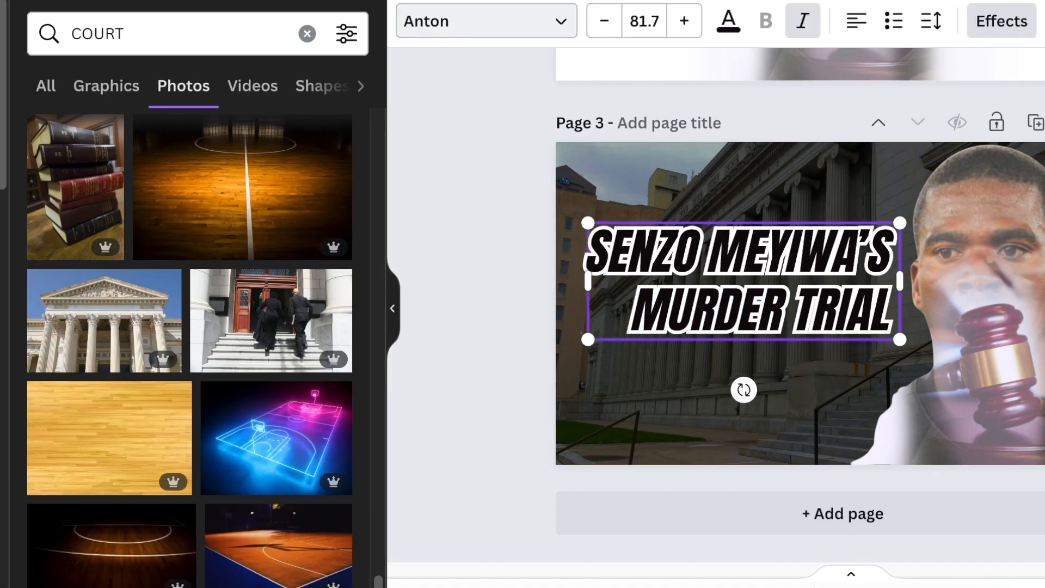
click(858, 22)
click(857, 23)
click(858, 23)
click(531, 336)
- Darken the courthouse background further by setting its brightness to -100 and contrast to 79
click(661, 428)
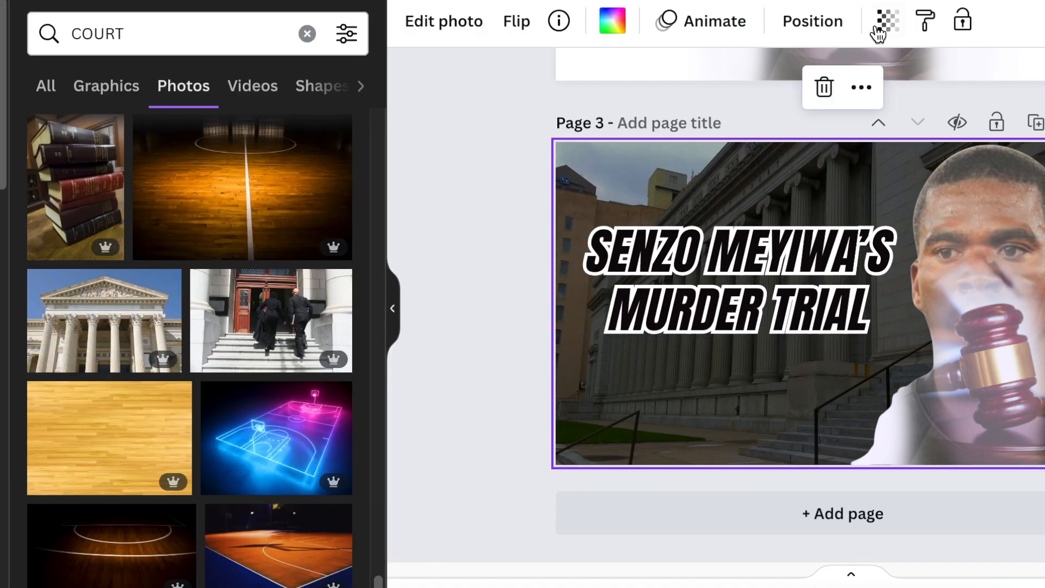
click(444, 21)
scroll(206, 436, down, 2)
drag(181, 498, 310, 484)
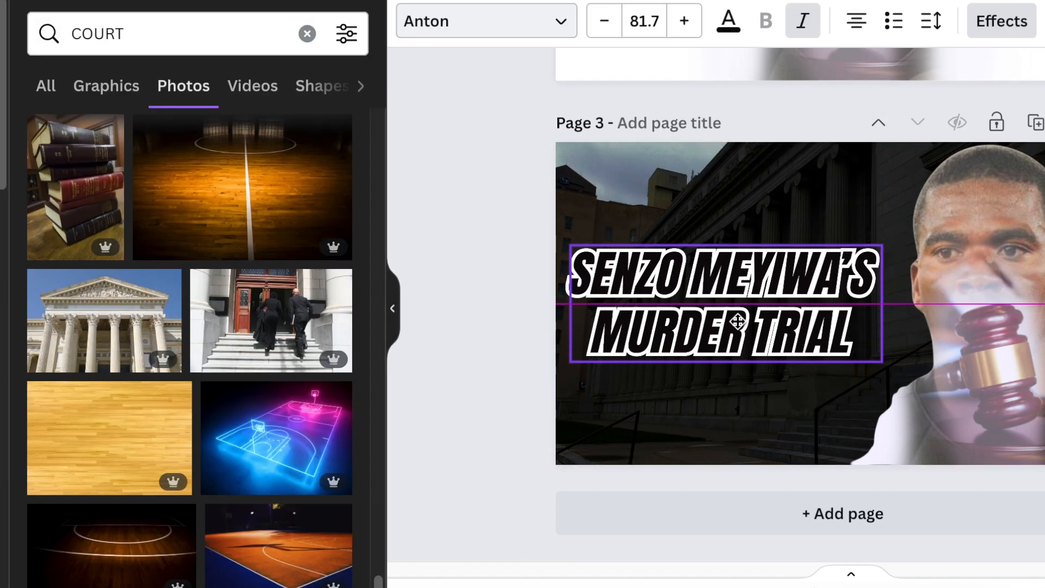
click(510, 314)
scroll(498, 325, up, 1)
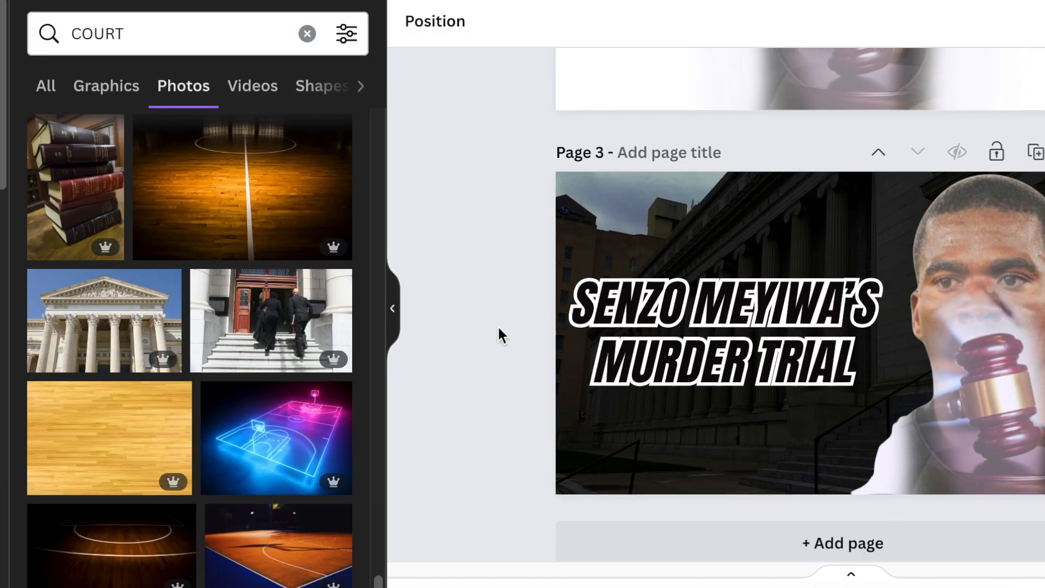
- Add a second text reading "NEW PODCAST EPISODE", scale it down and move it below the title
scroll(498, 321, down, 1)
click(841, 313)
text(NEW PODCAST EPISODE)
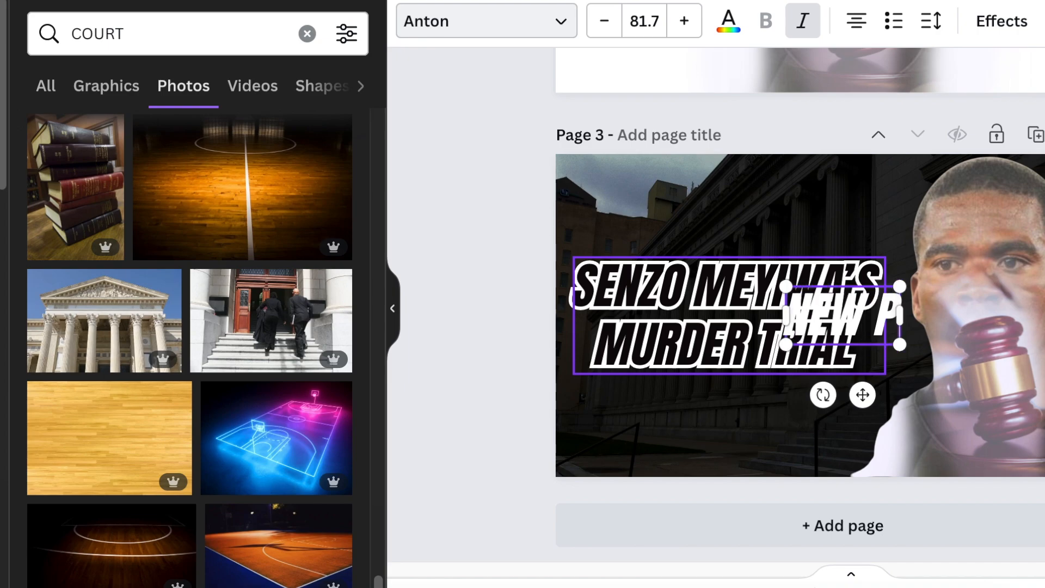
drag(1044, 344, 836, 316)
drag(757, 365, 721, 507)
- Turn off italics on "NEW PODCAST EPISODE", resize it to 49 and position it beneath the title near the page's lower edge
click(806, 21)
drag(603, 429, 552, 421)
drag(697, 516, 734, 521)
click(438, 323)
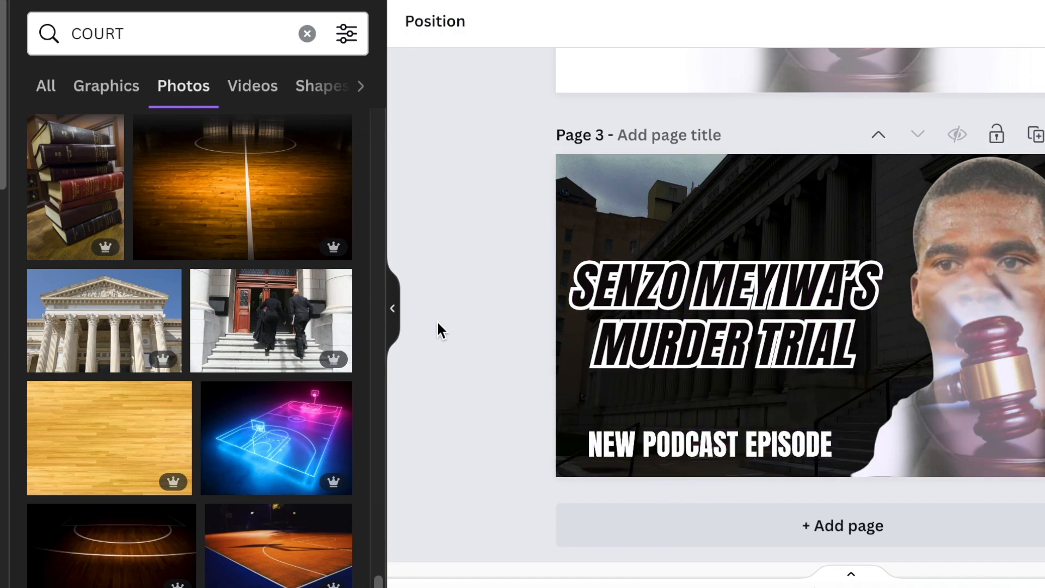
- Enlarge and reposition the title slightly, and move "NEW PODCAST EPISODE" up closer to it
drag(733, 321, 739, 317)
drag(893, 375, 921, 402)
drag(749, 326, 735, 327)
click(518, 414)
drag(697, 454, 696, 436)
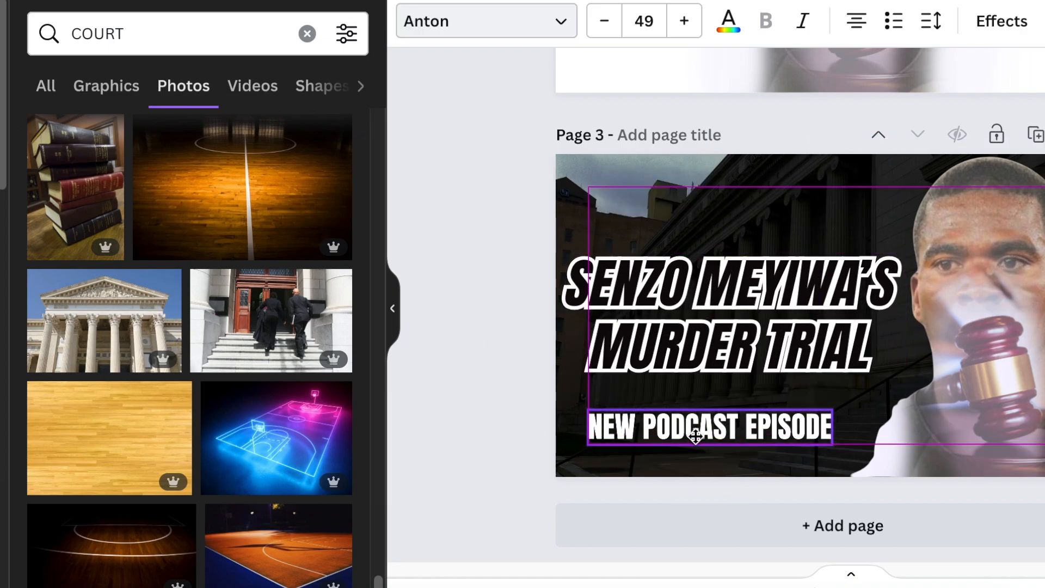
- Search the elements for "SLASH" and add the red brush-stroke graphic to page 3
click(149, 38)
key(BackSpace)
key(BackSpace)
key(BackSpace)
key(BackSpace)
key(BackSpace)
text(SLASH)
key(Return)
click(168, 274)
- Lay the red brush stroke horizontally as an underline centered beneath "NEW PODCAST EPISODE" and stretch it wider
drag(825, 418, 703, 434)
drag(787, 419, 693, 466)
click(489, 247)
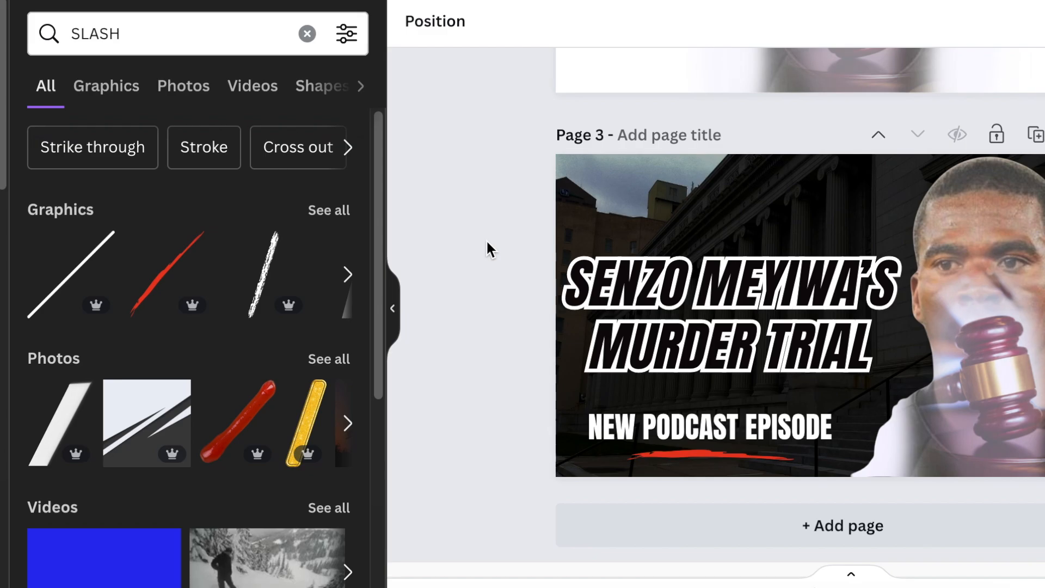
click(724, 456)
drag(797, 459, 865, 460)
drag(760, 464, 725, 467)
drag(724, 466, 724, 467)
click(478, 198)
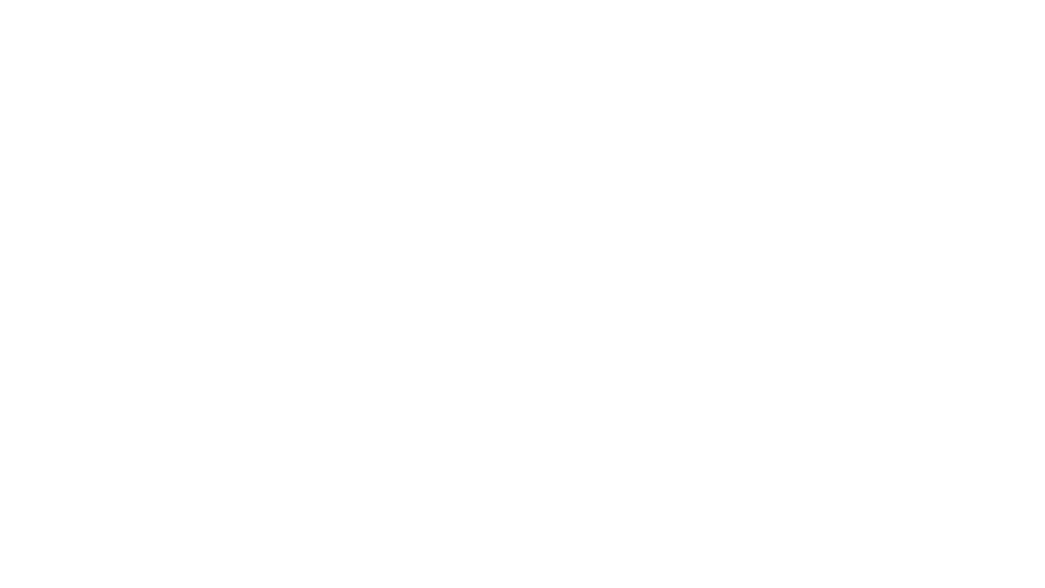